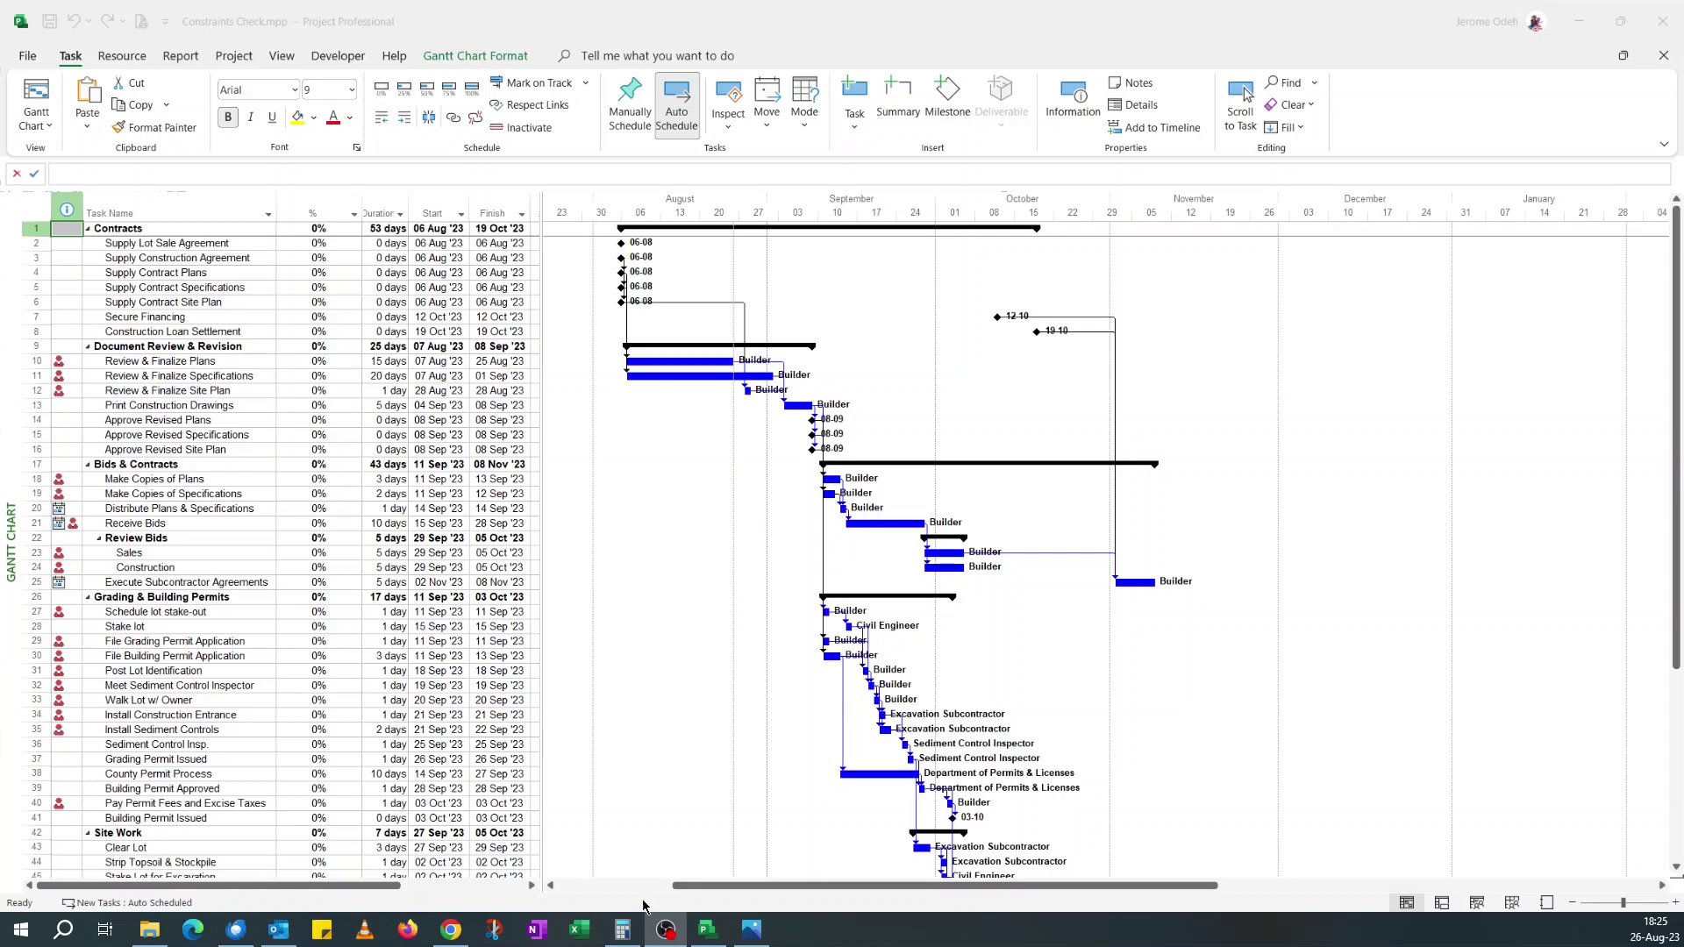
# Review the emailed request image, then return to the project schedule
pyautogui.click(750, 931)
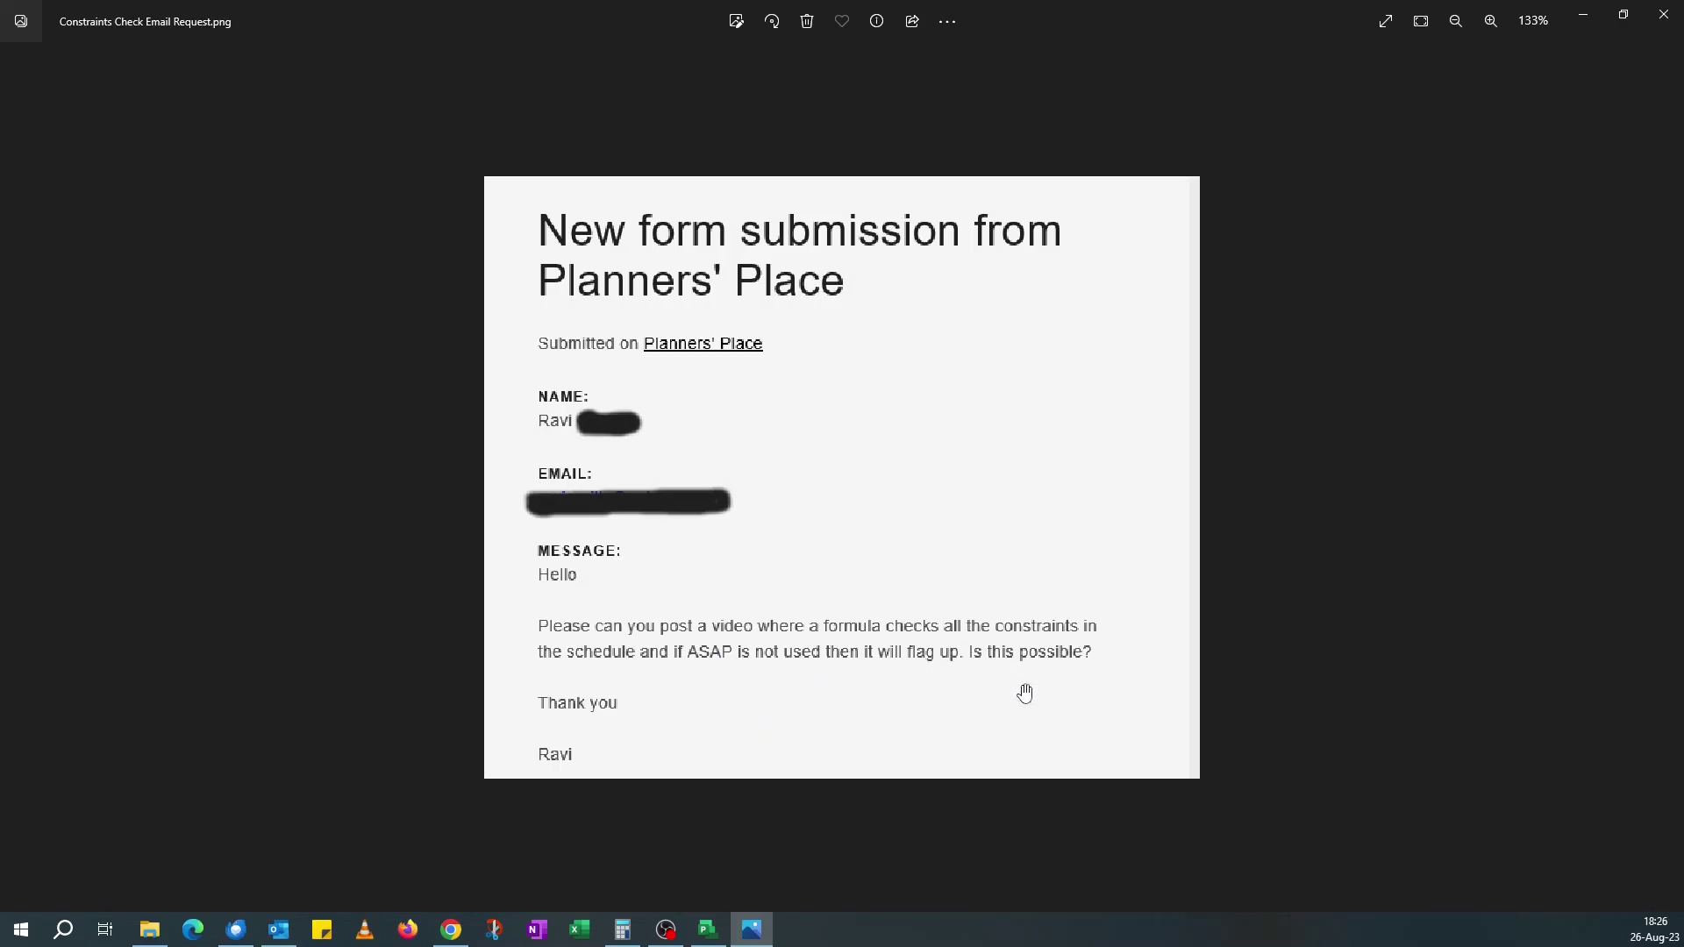
pyautogui.click(709, 931)
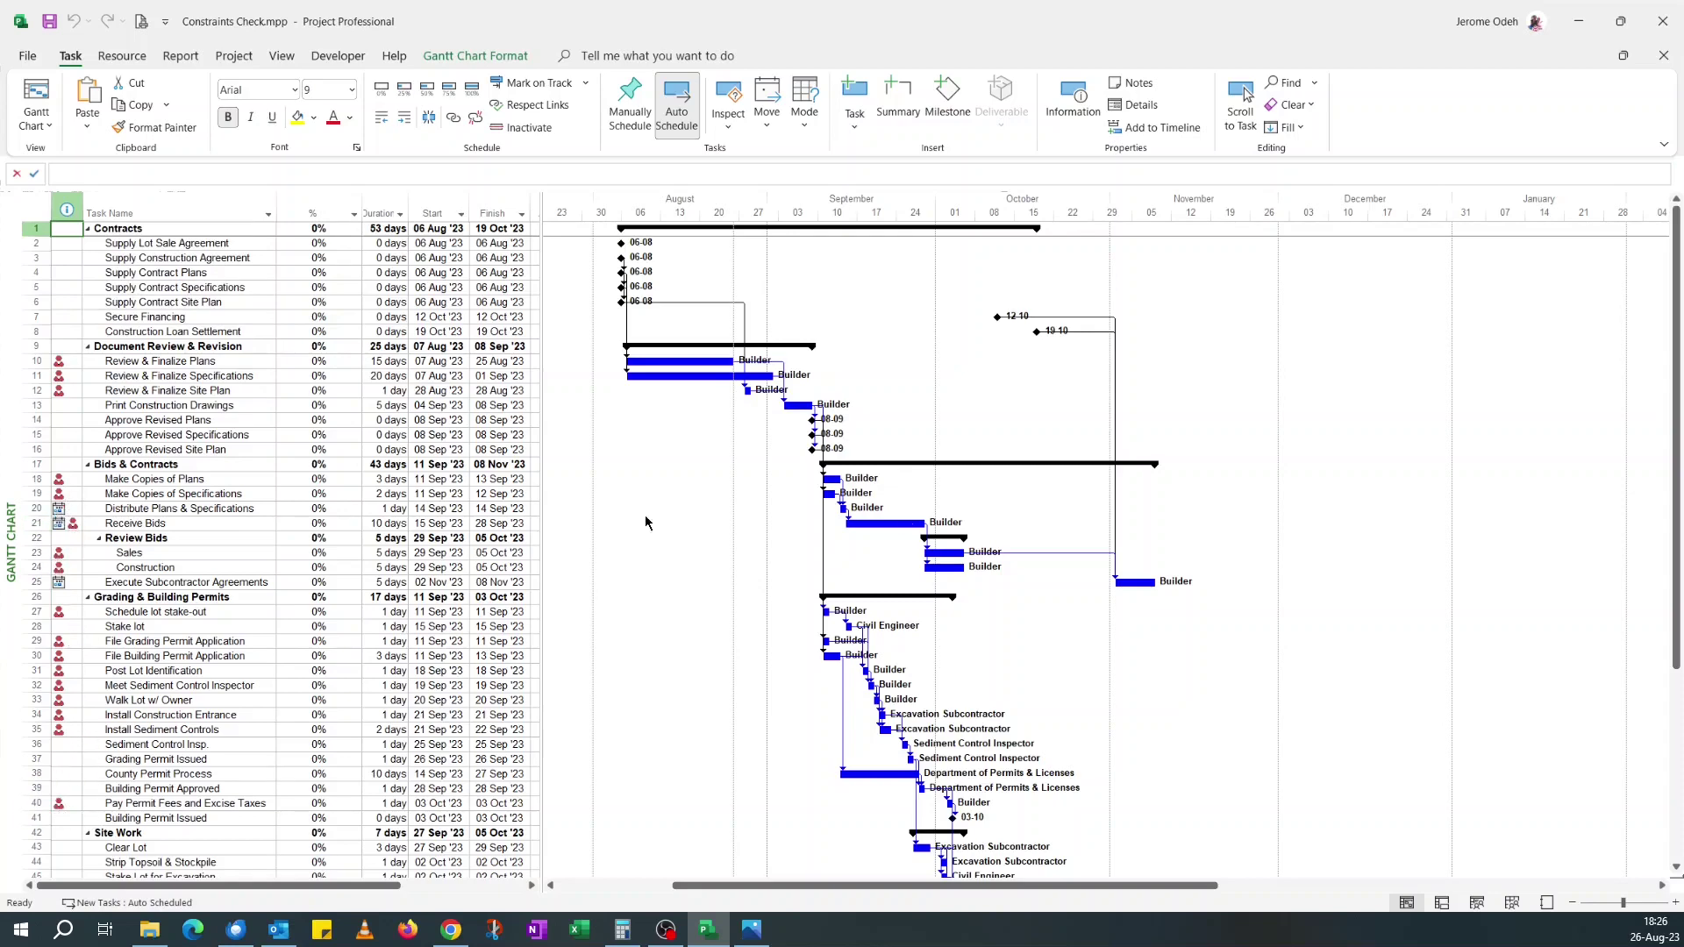
pyautogui.moveTo(1677, 465)
pyautogui.mouseDown()
pyautogui.moveTo(1677, 675)
pyautogui.moveTo(1677, 456)
pyautogui.mouseUp()
# Inspect the constraint settings of Secure Financing and Construction Loan Settlement without changing them
pyautogui.click(155, 317)
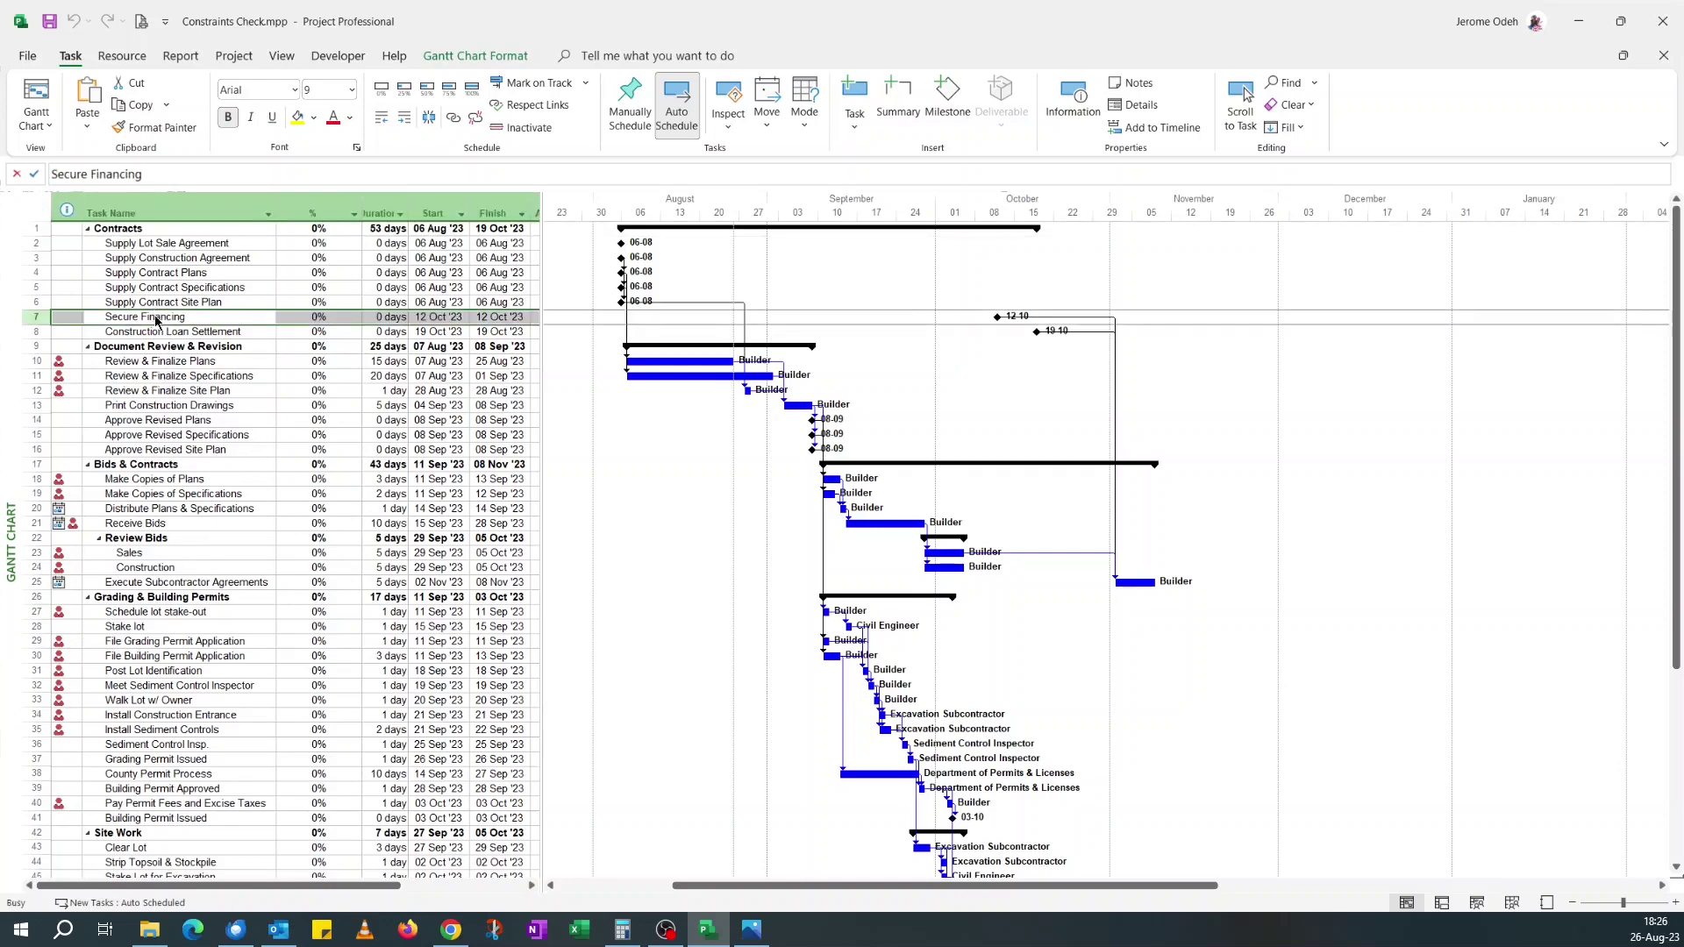
pyautogui.doubleClick(162, 319)
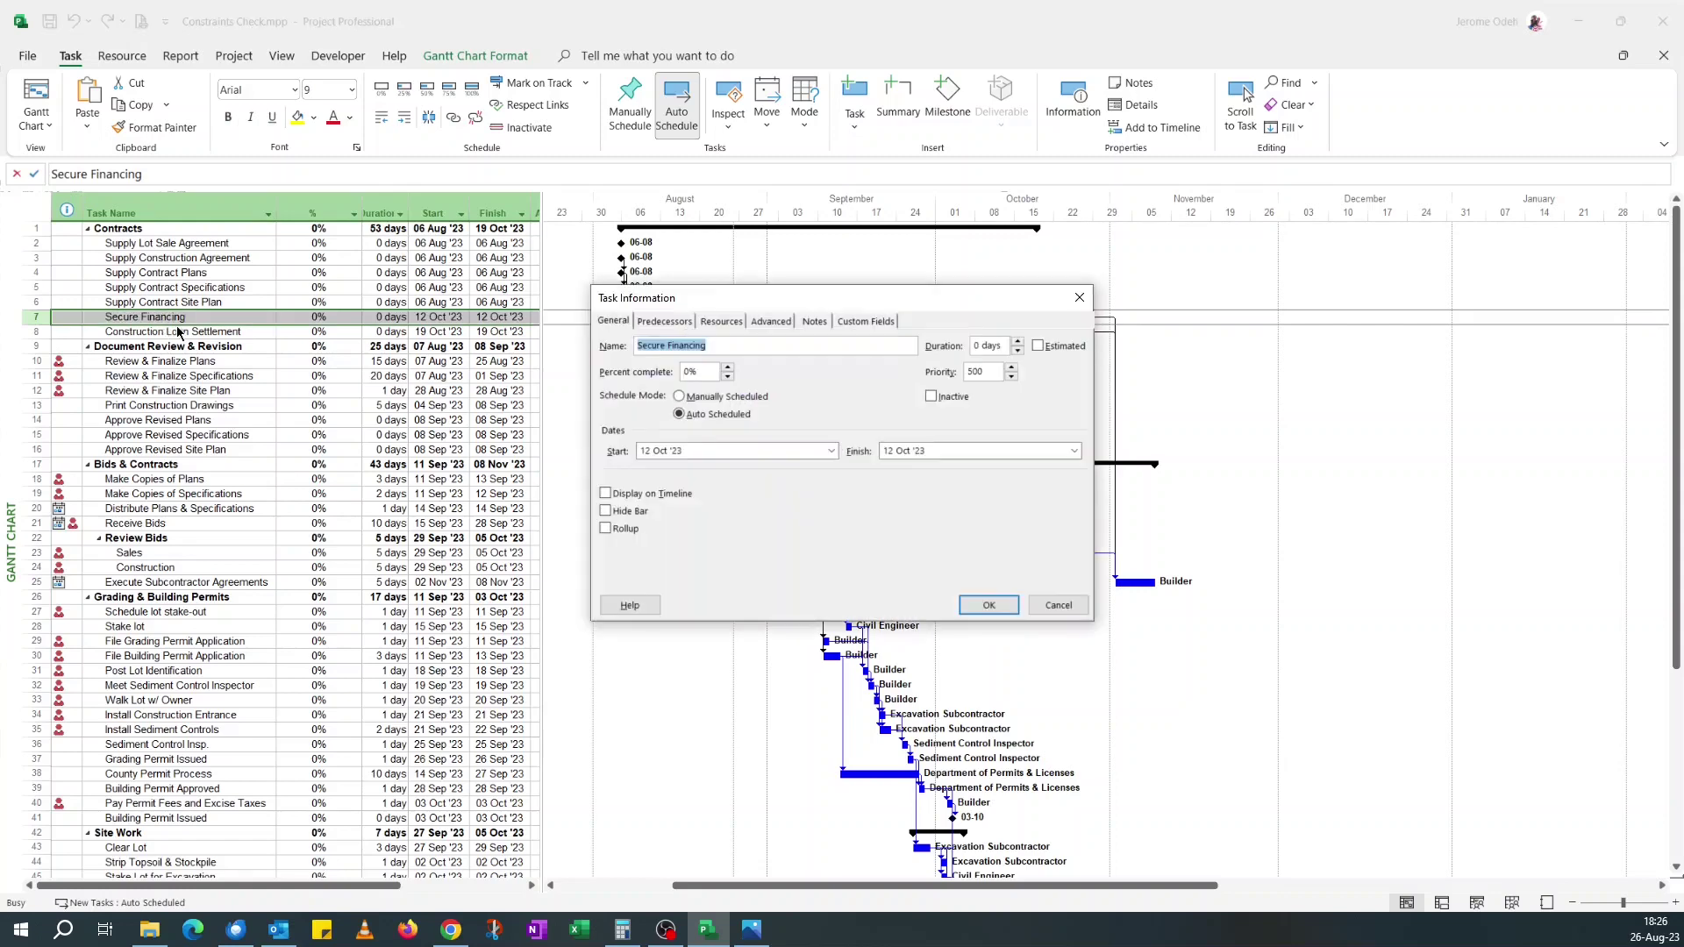
pyautogui.click(773, 325)
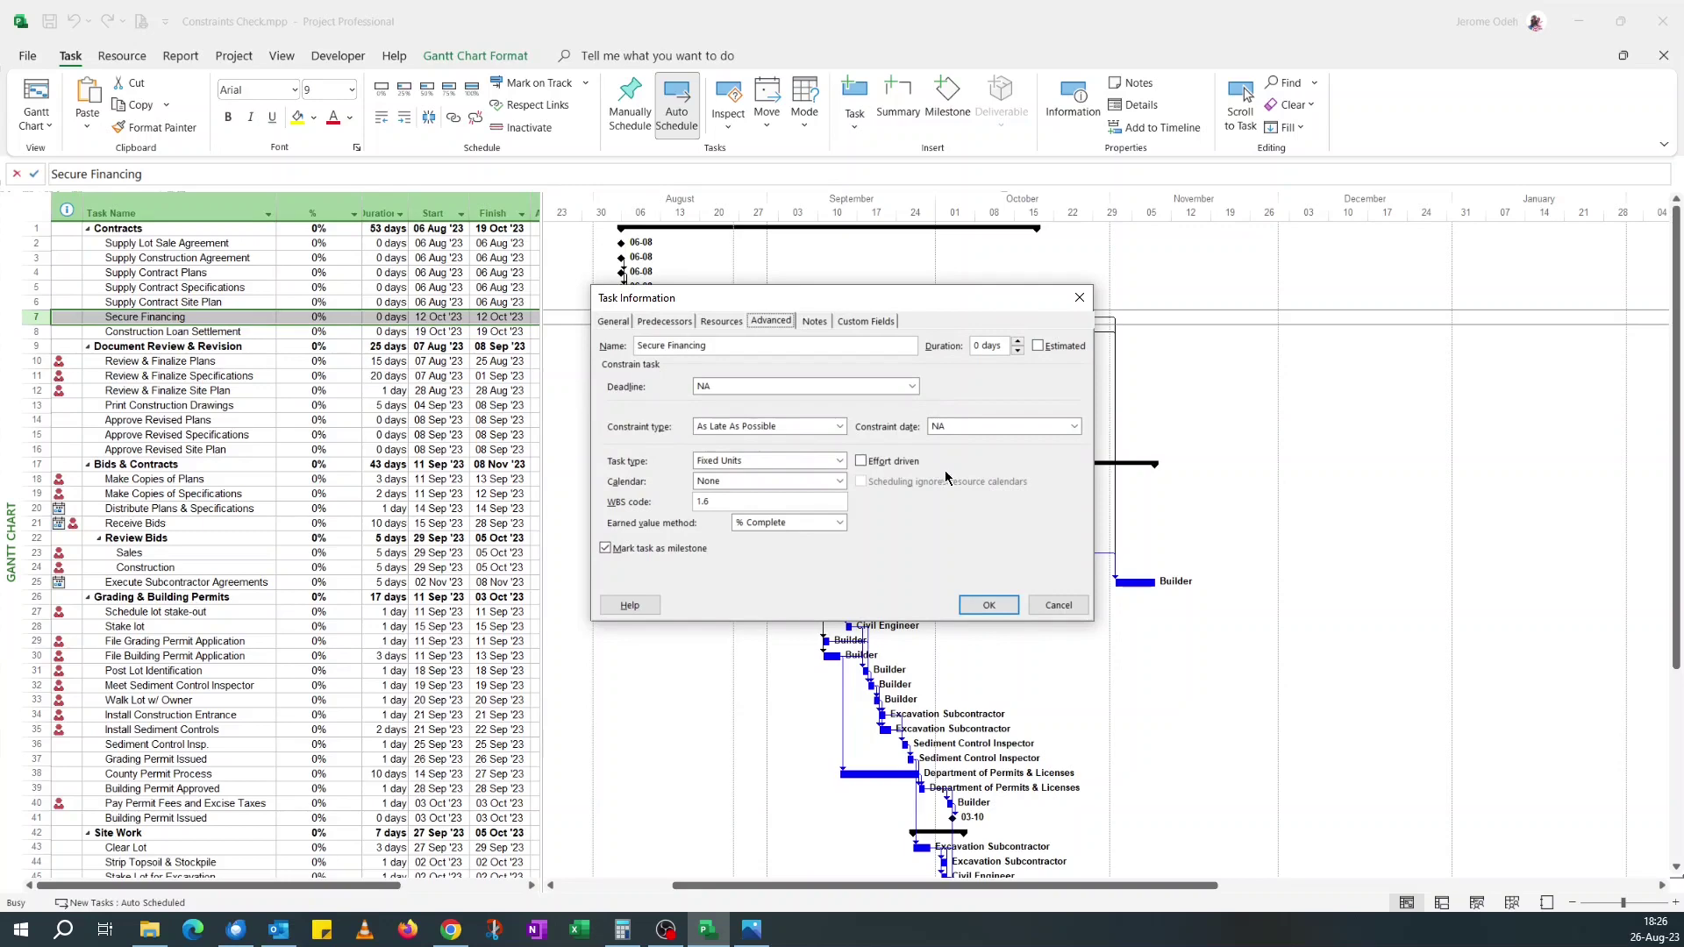
pyautogui.click(1061, 605)
pyautogui.click(187, 332)
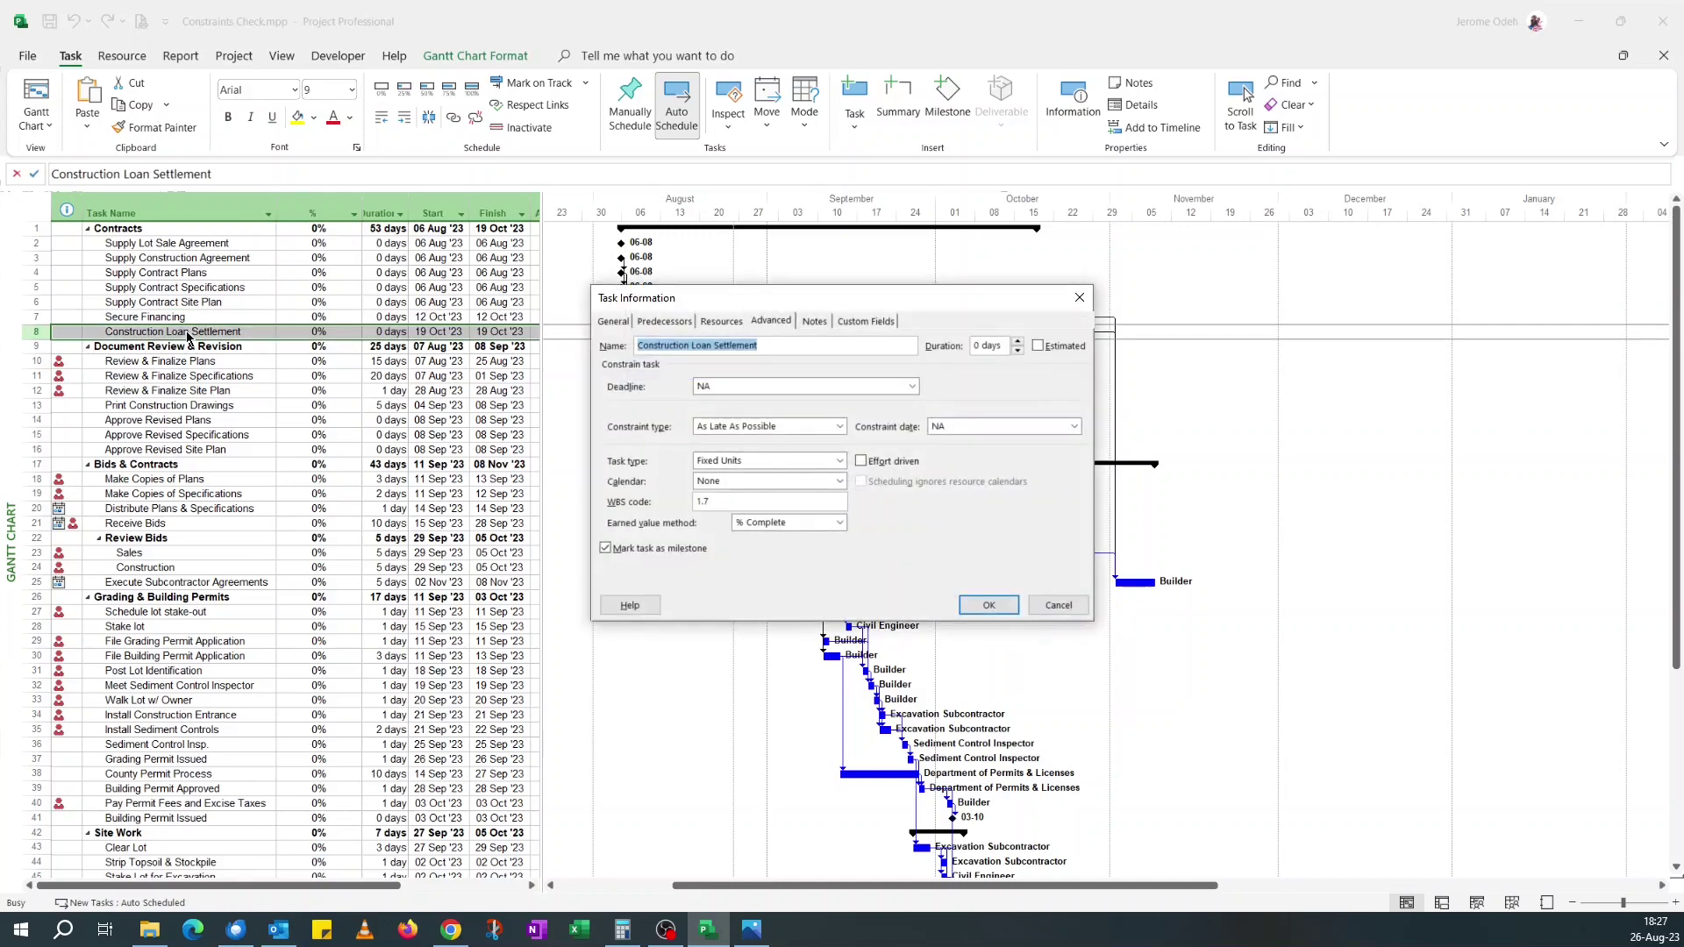
pyautogui.click(1037, 604)
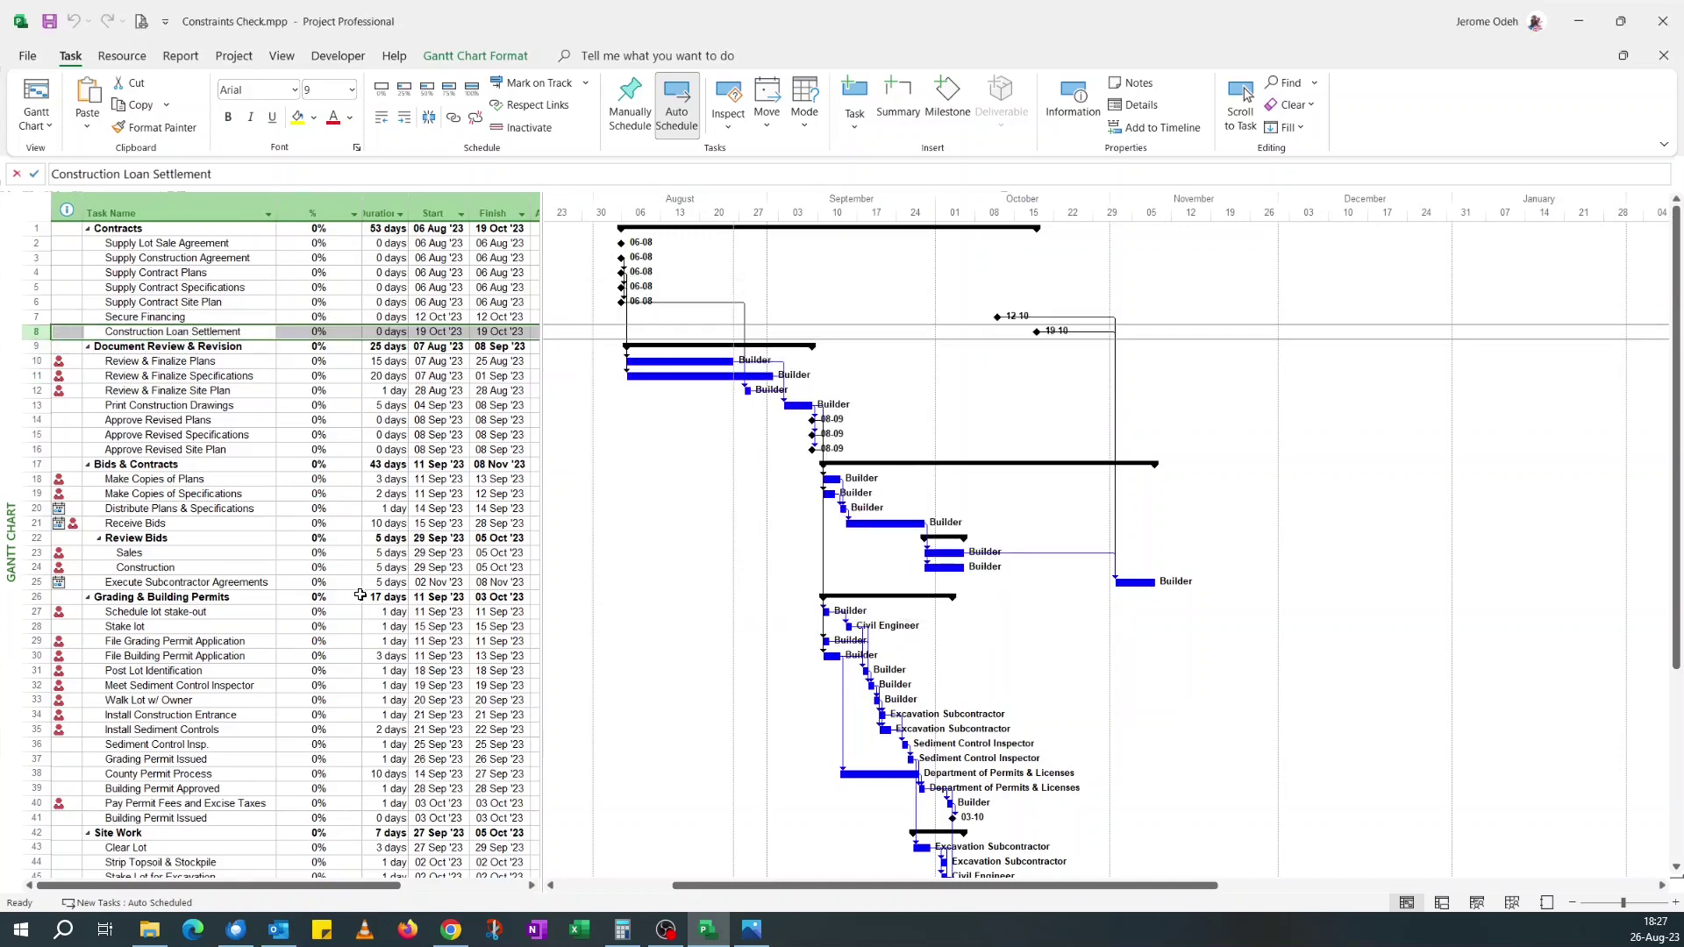
# Widen the task table and add a Constraint Type column
pyautogui.moveTo(538, 431); pyautogui.dragTo(710, 431)
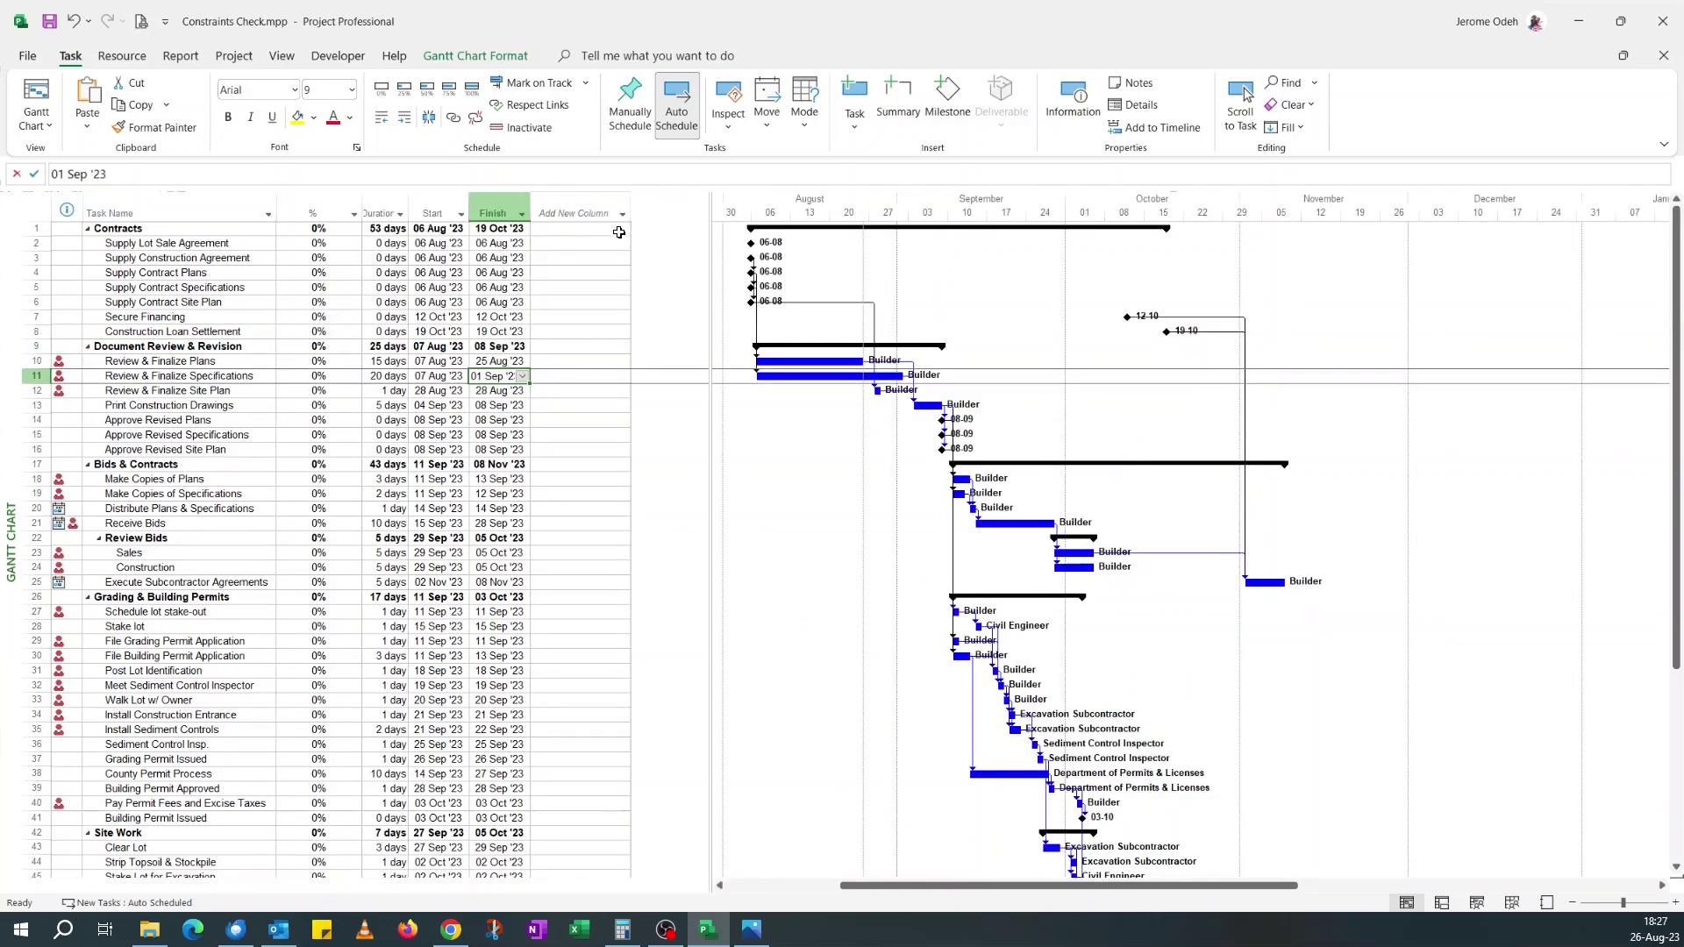
pyautogui.click(619, 214)
pyautogui.write('confirmed')
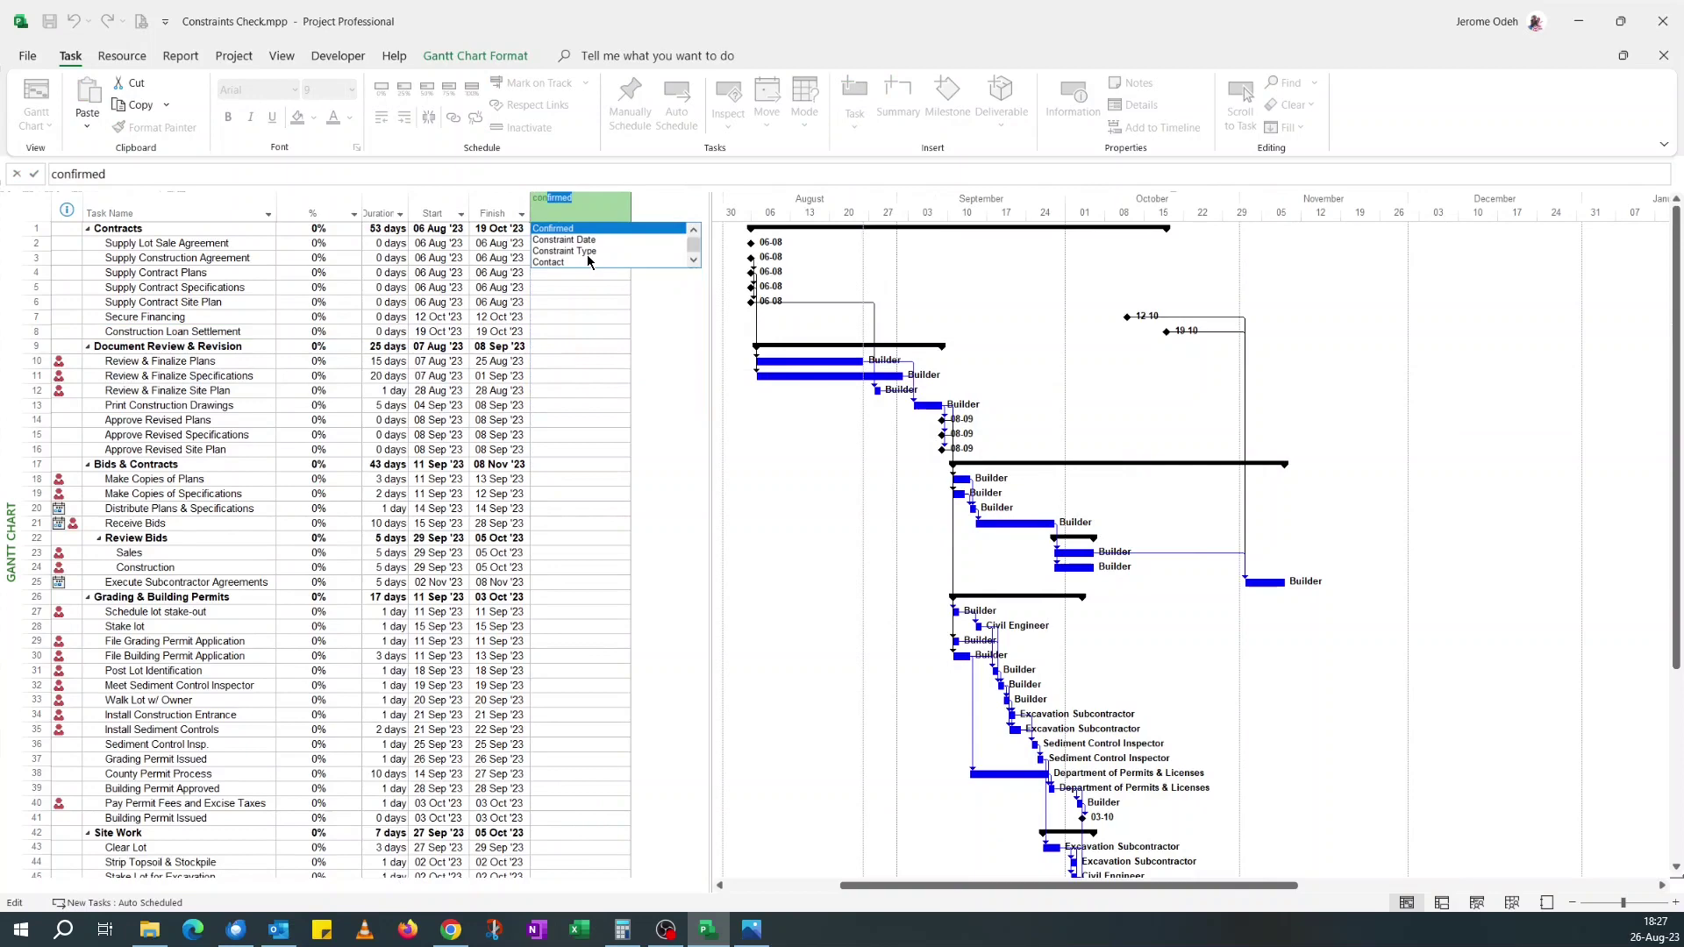
pyautogui.click(579, 251)
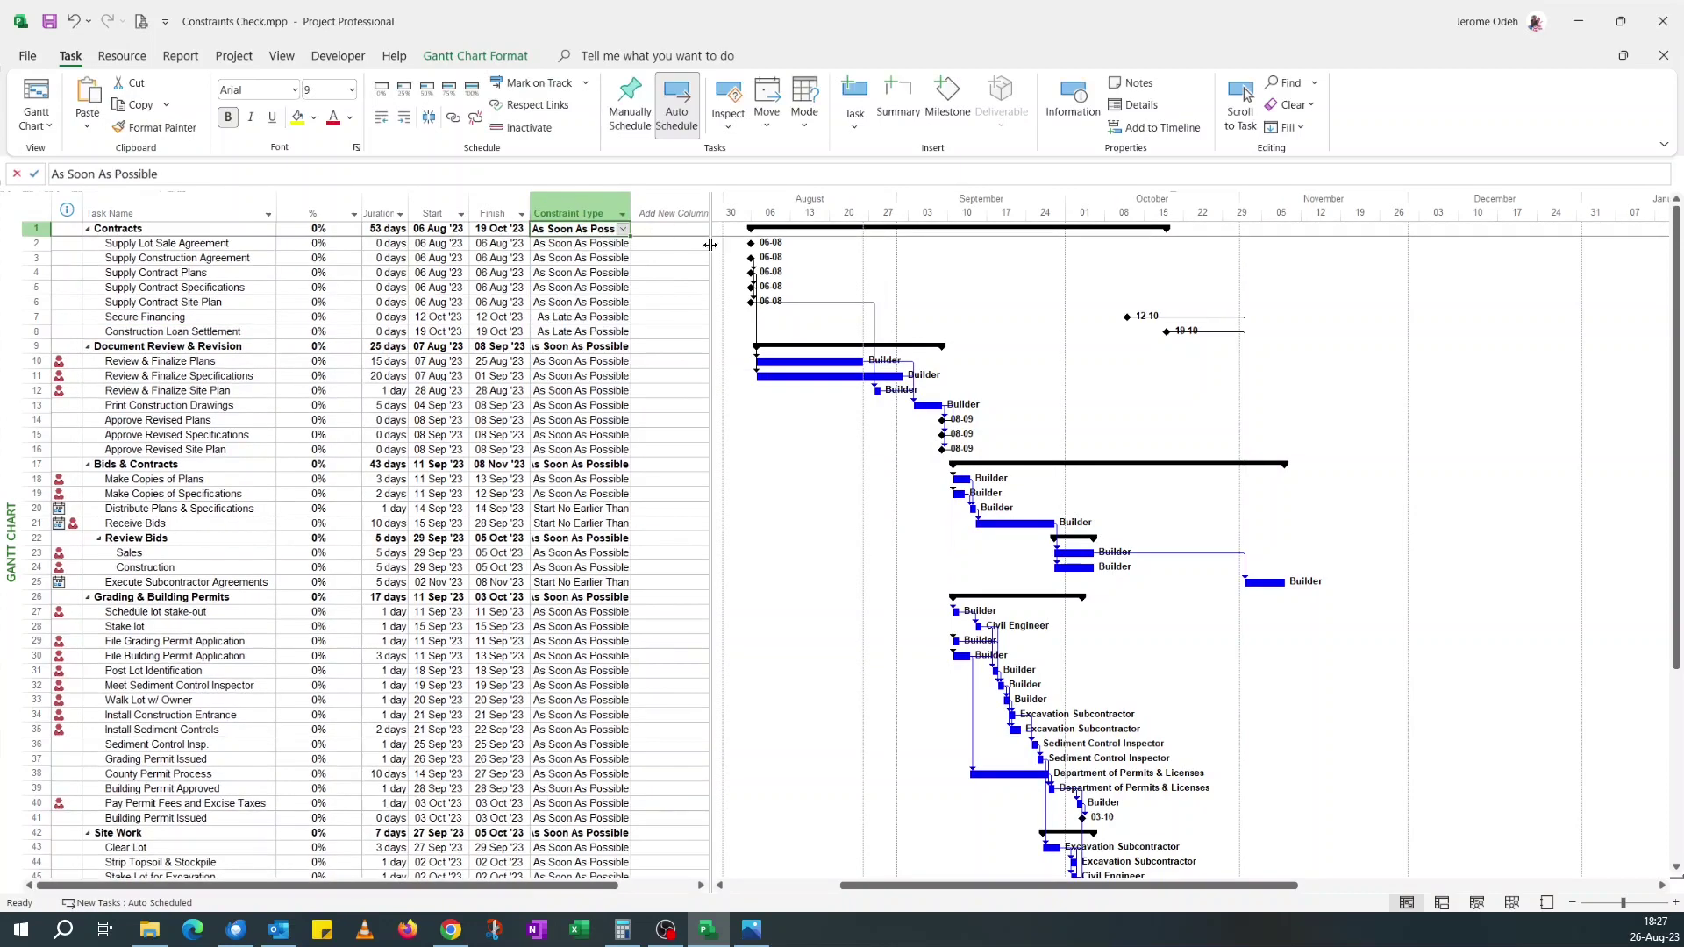
pyautogui.moveTo(709, 251); pyautogui.dragTo(672, 252)
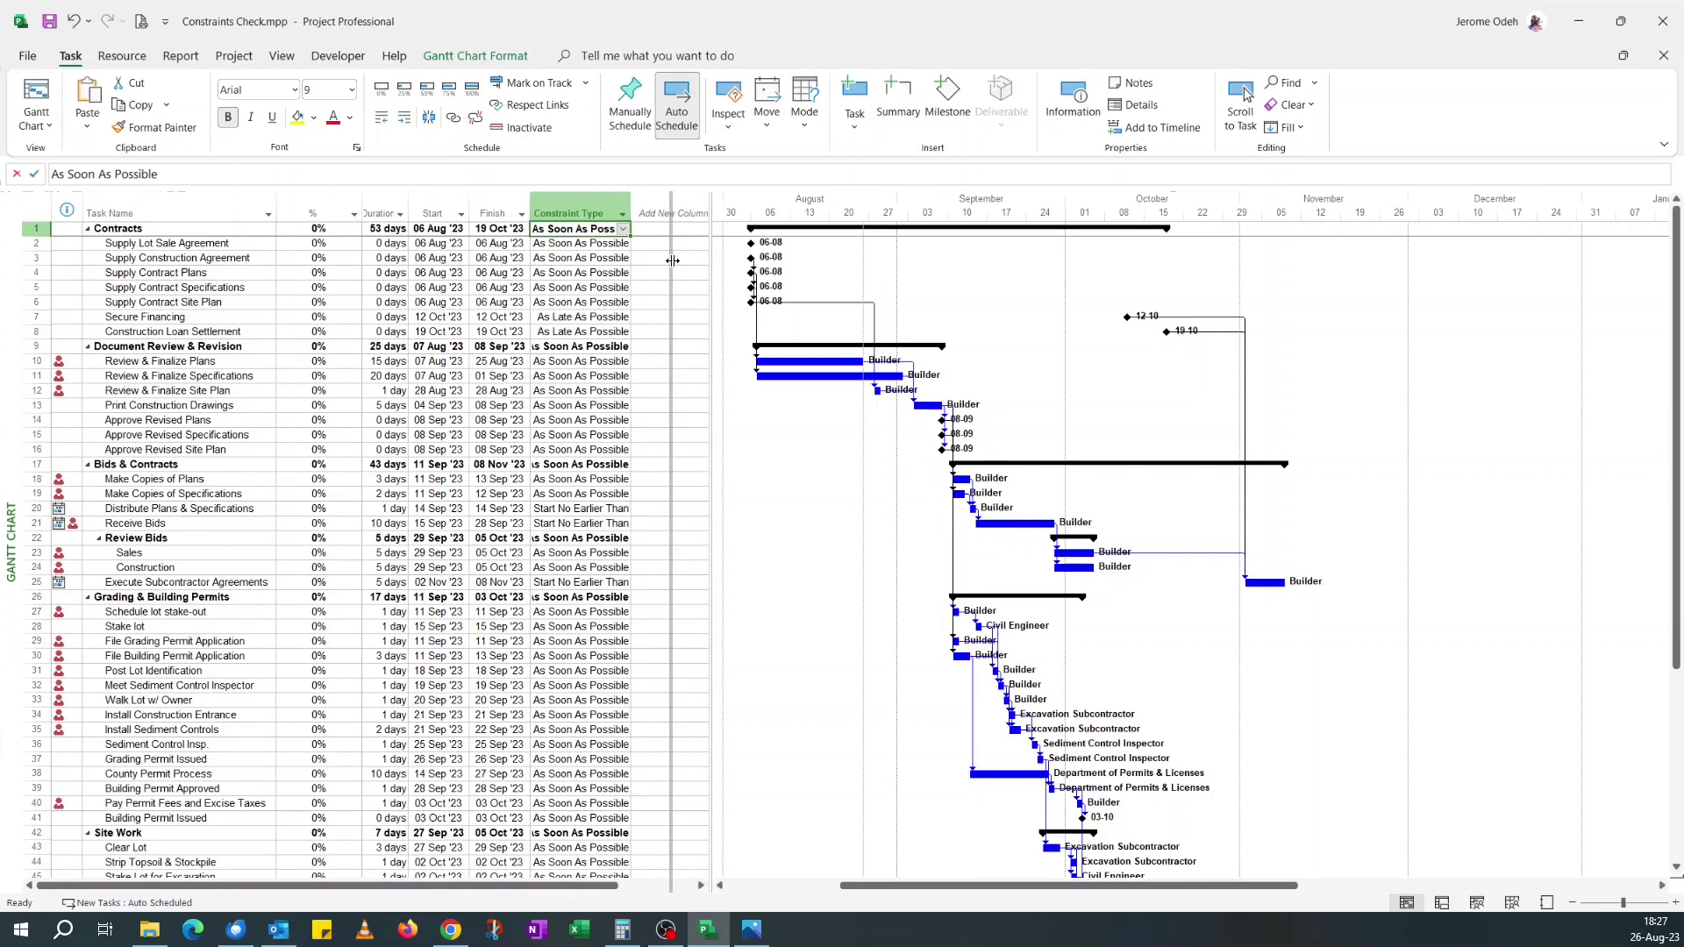
# Trial-filter Constraint Type to exclude As Soon As Possible, then clear the filter
pyautogui.click(622, 214)
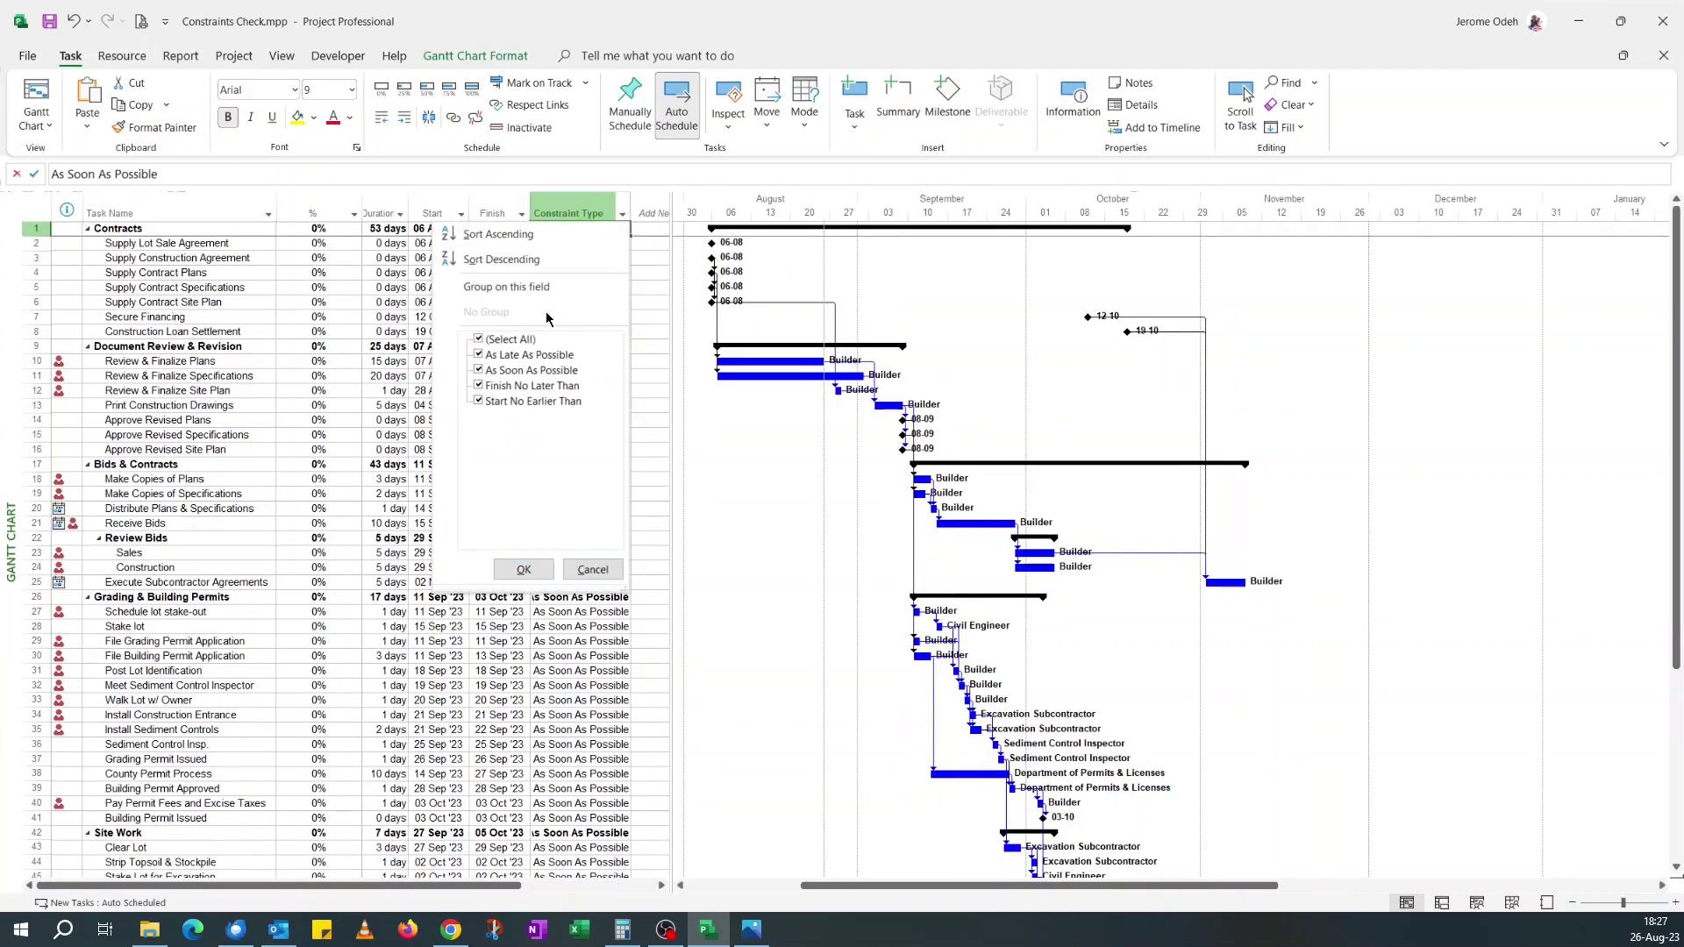
pyautogui.click(507, 372)
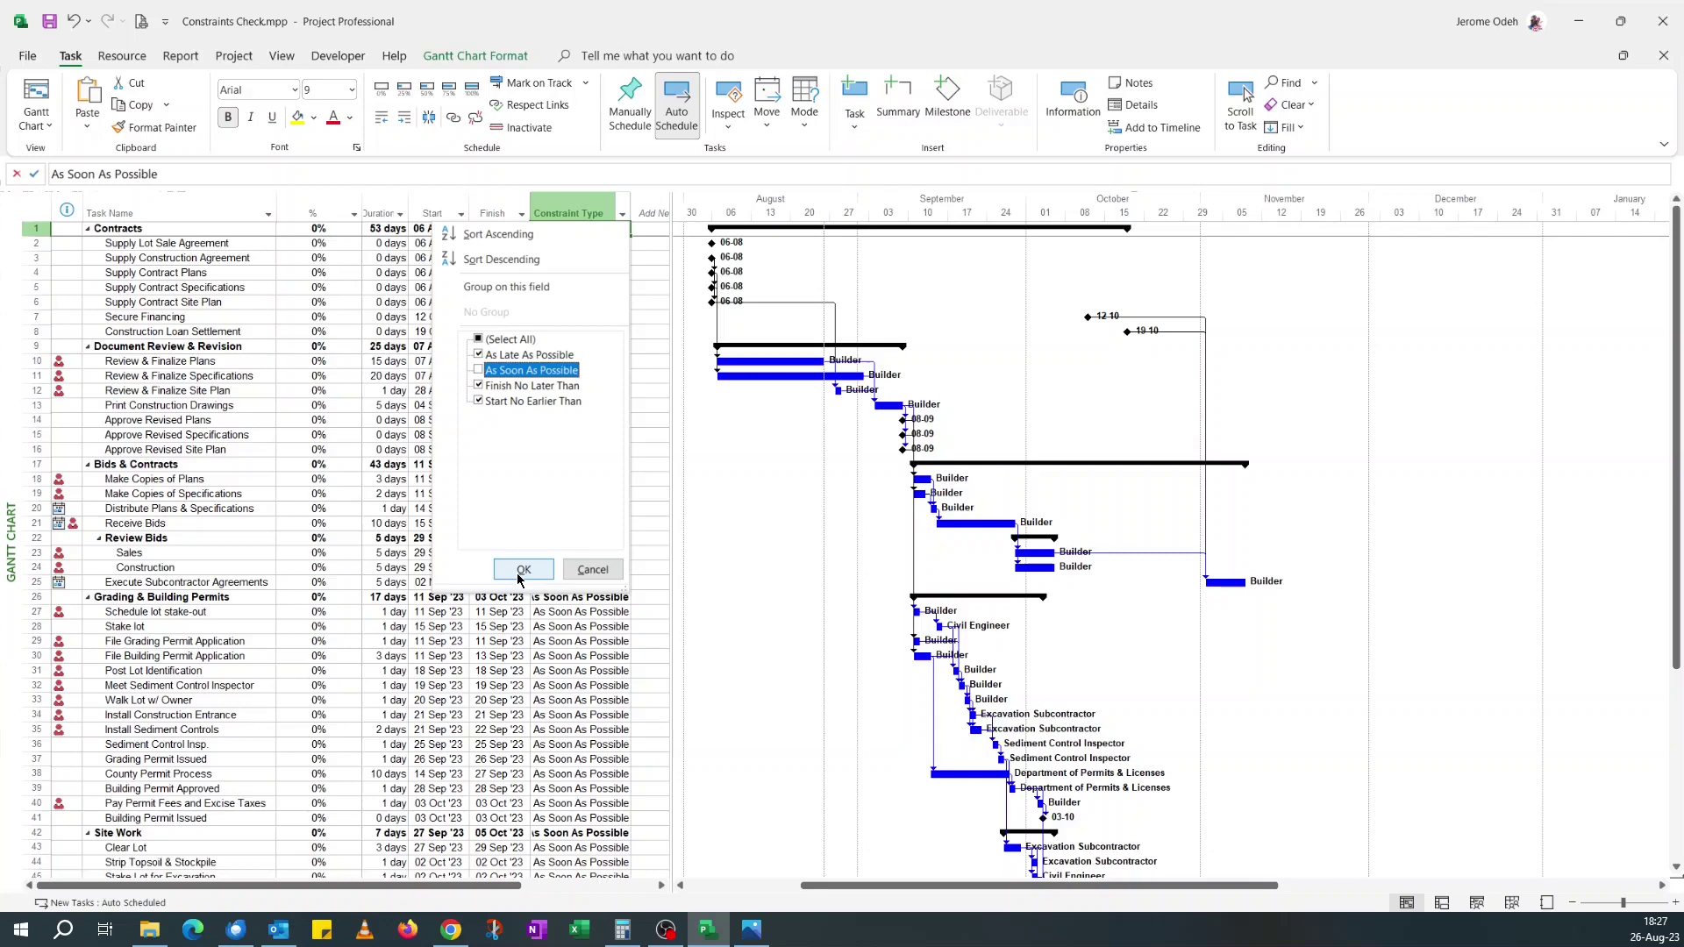
pyautogui.click(523, 571)
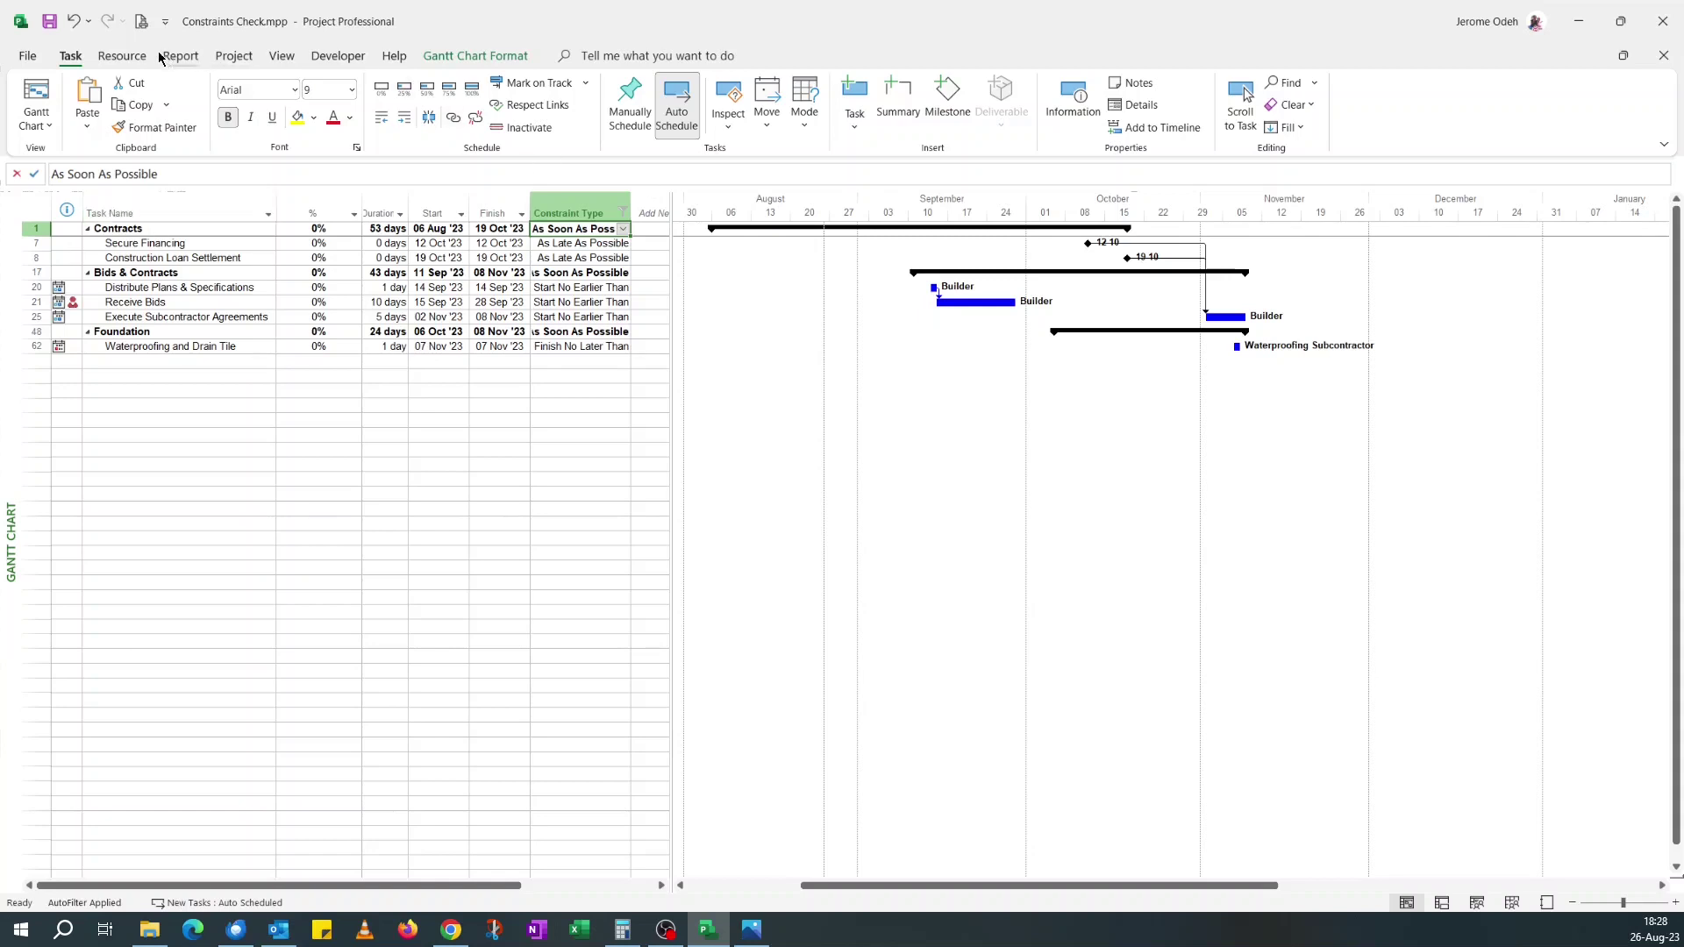
pyautogui.click(623, 216)
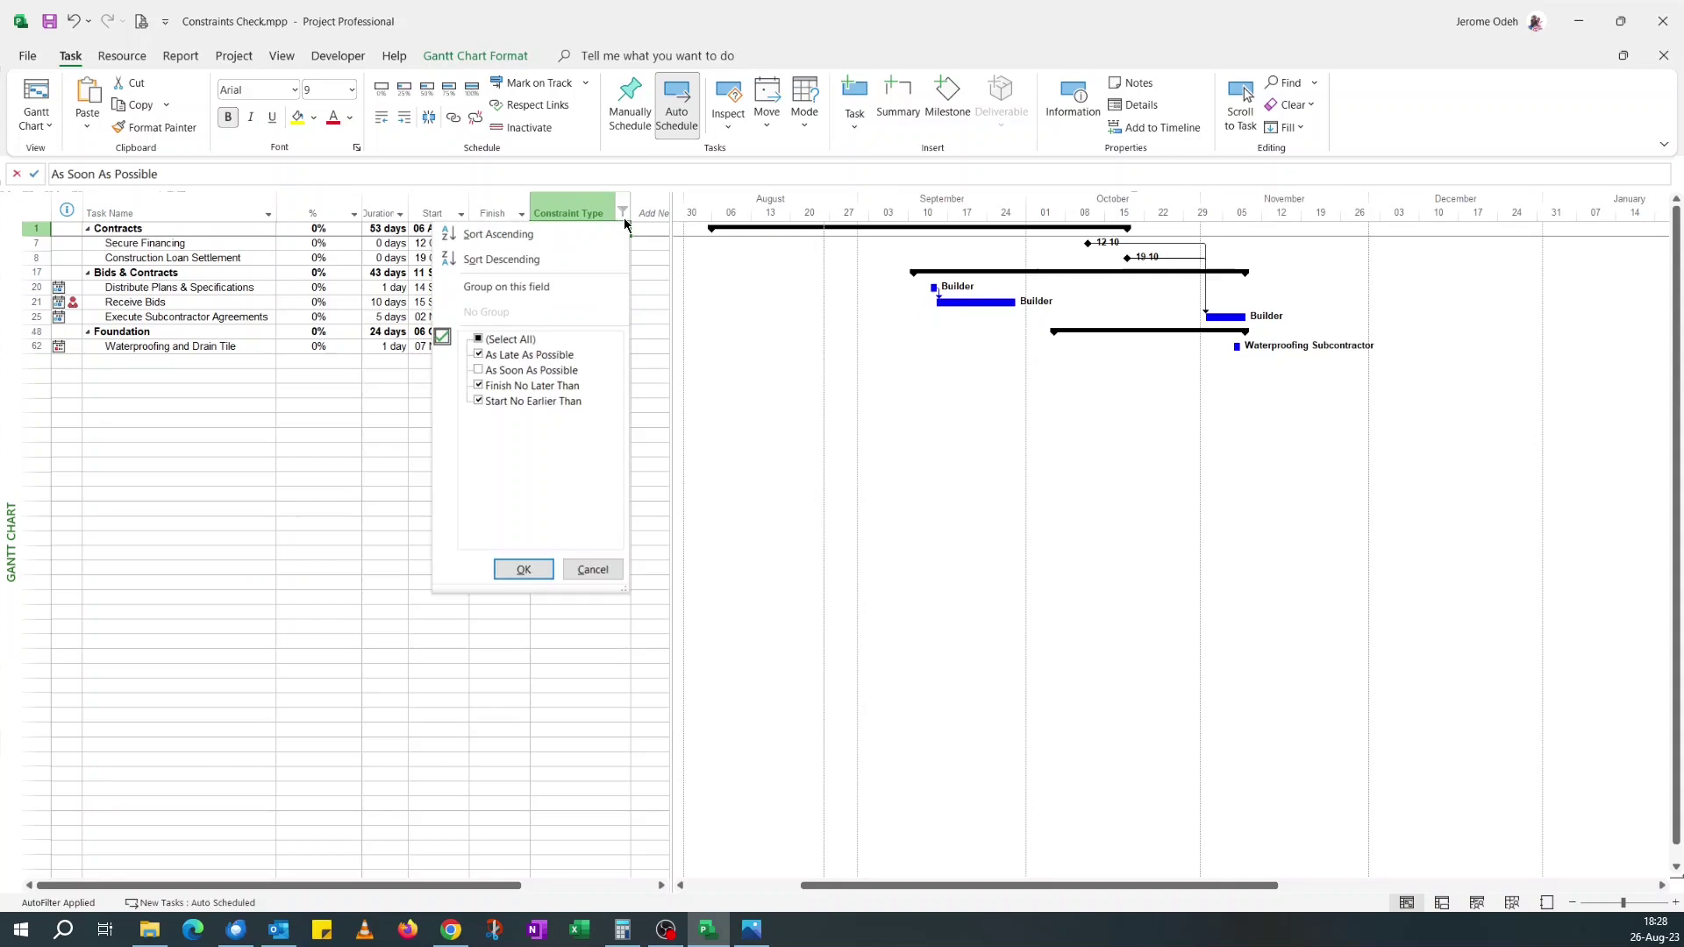
pyautogui.click(524, 570)
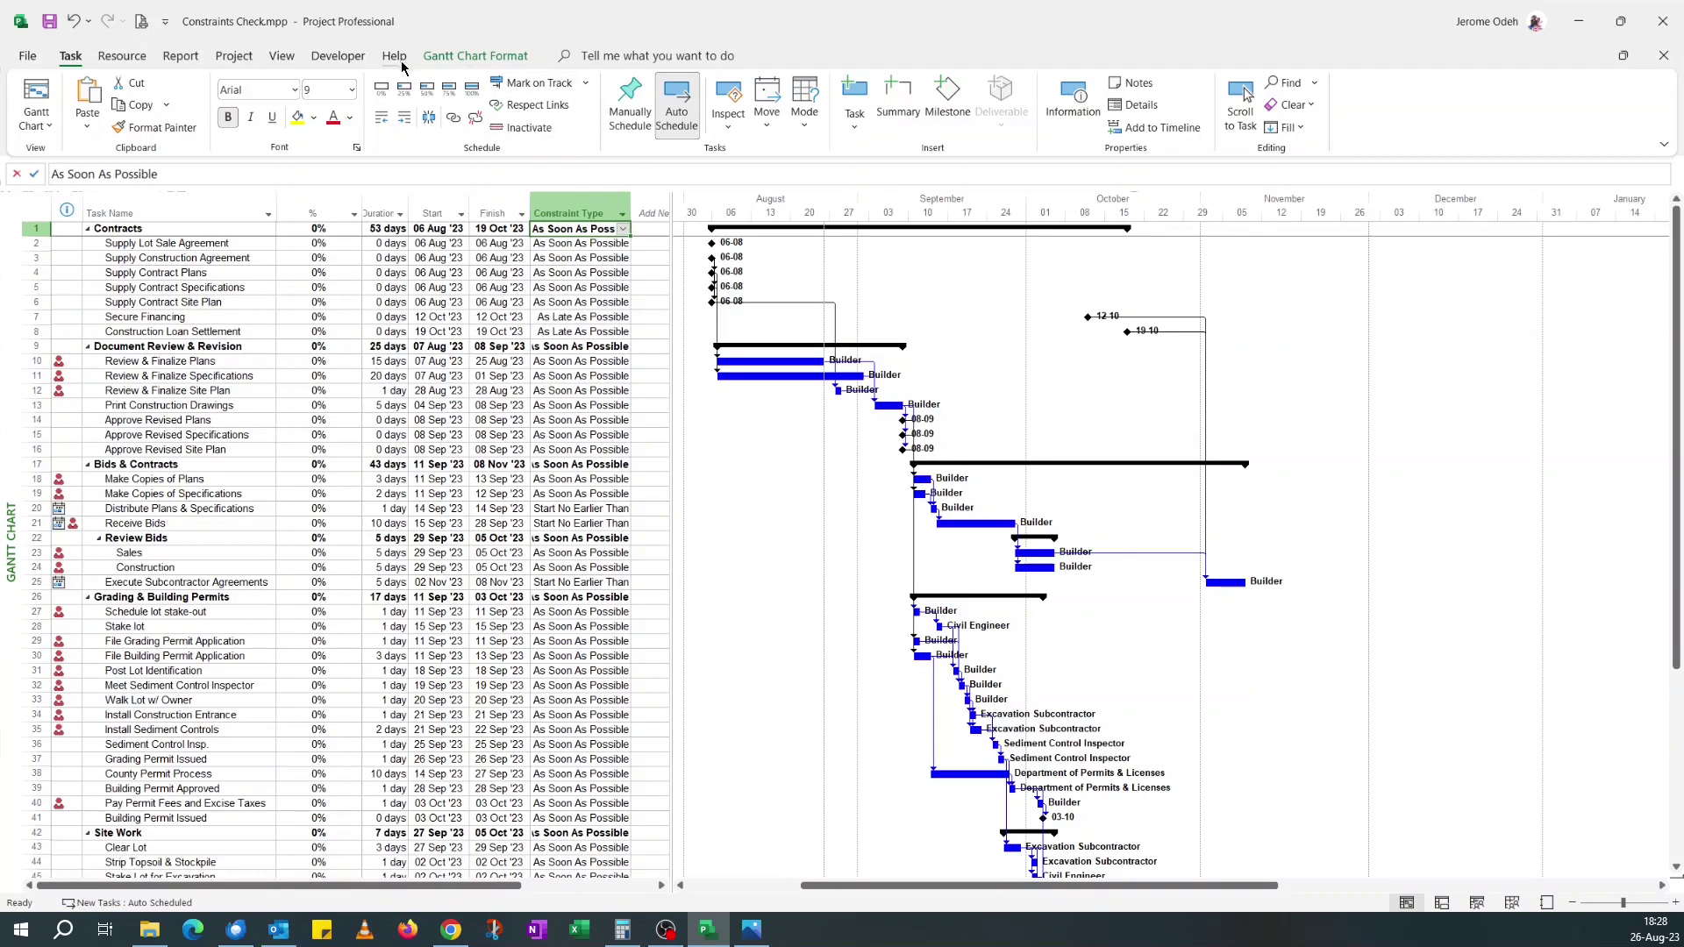
# Start a new custom filter named '1. Constraints Check'
pyautogui.click(282, 56)
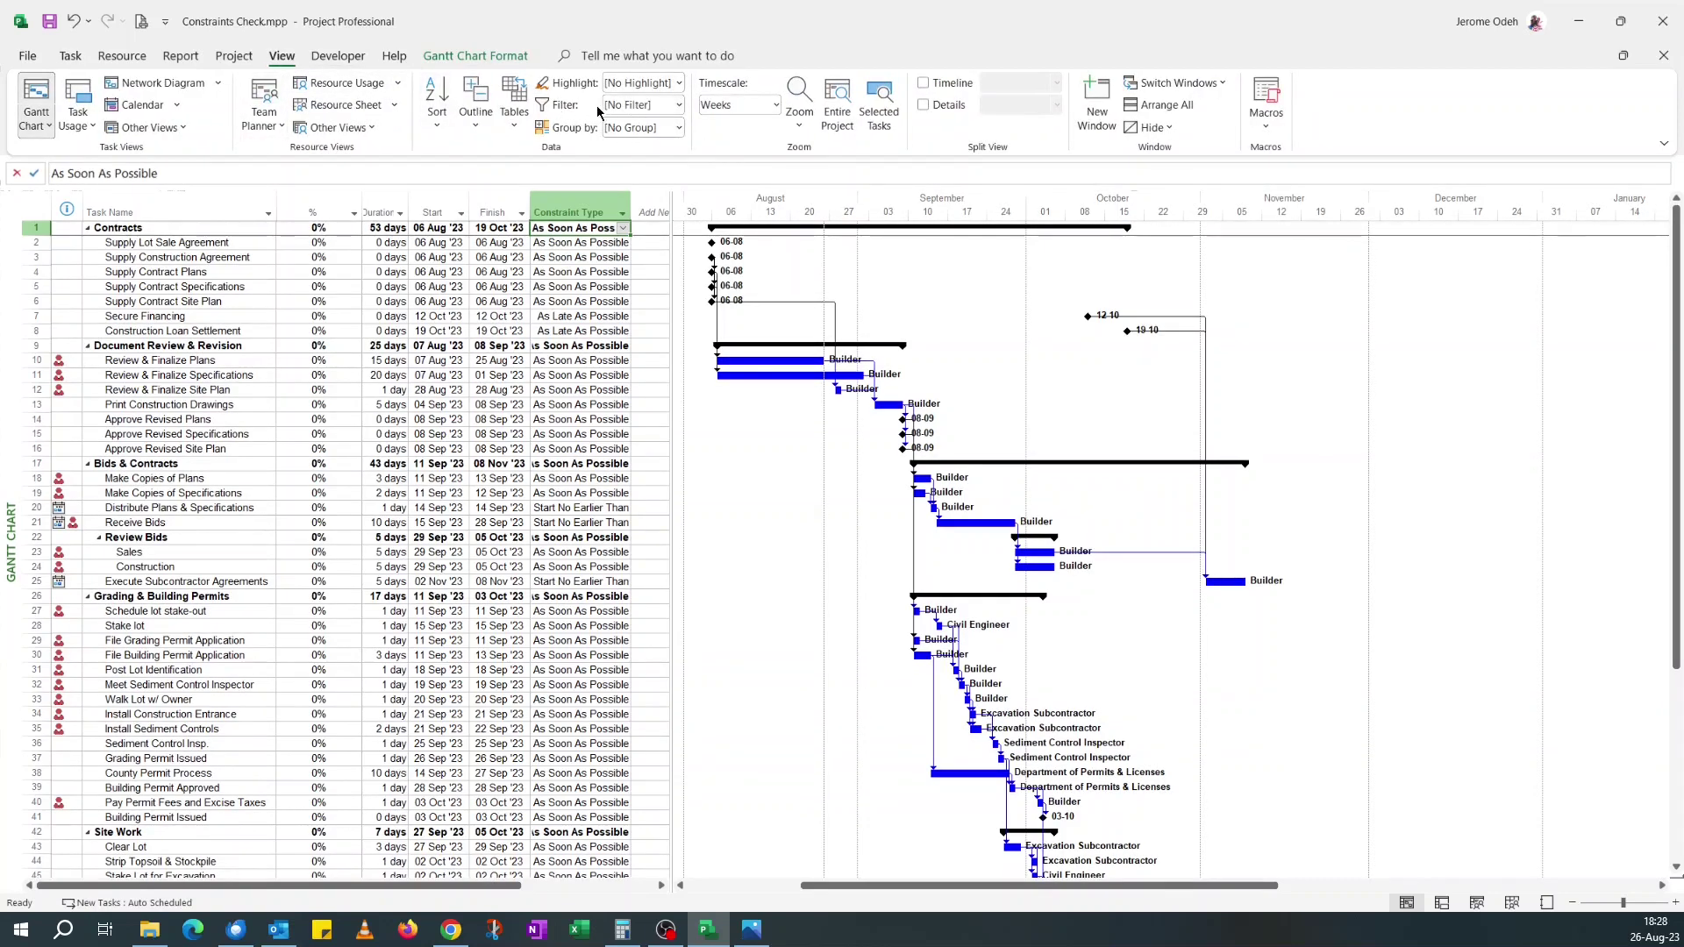
pyautogui.click(679, 105)
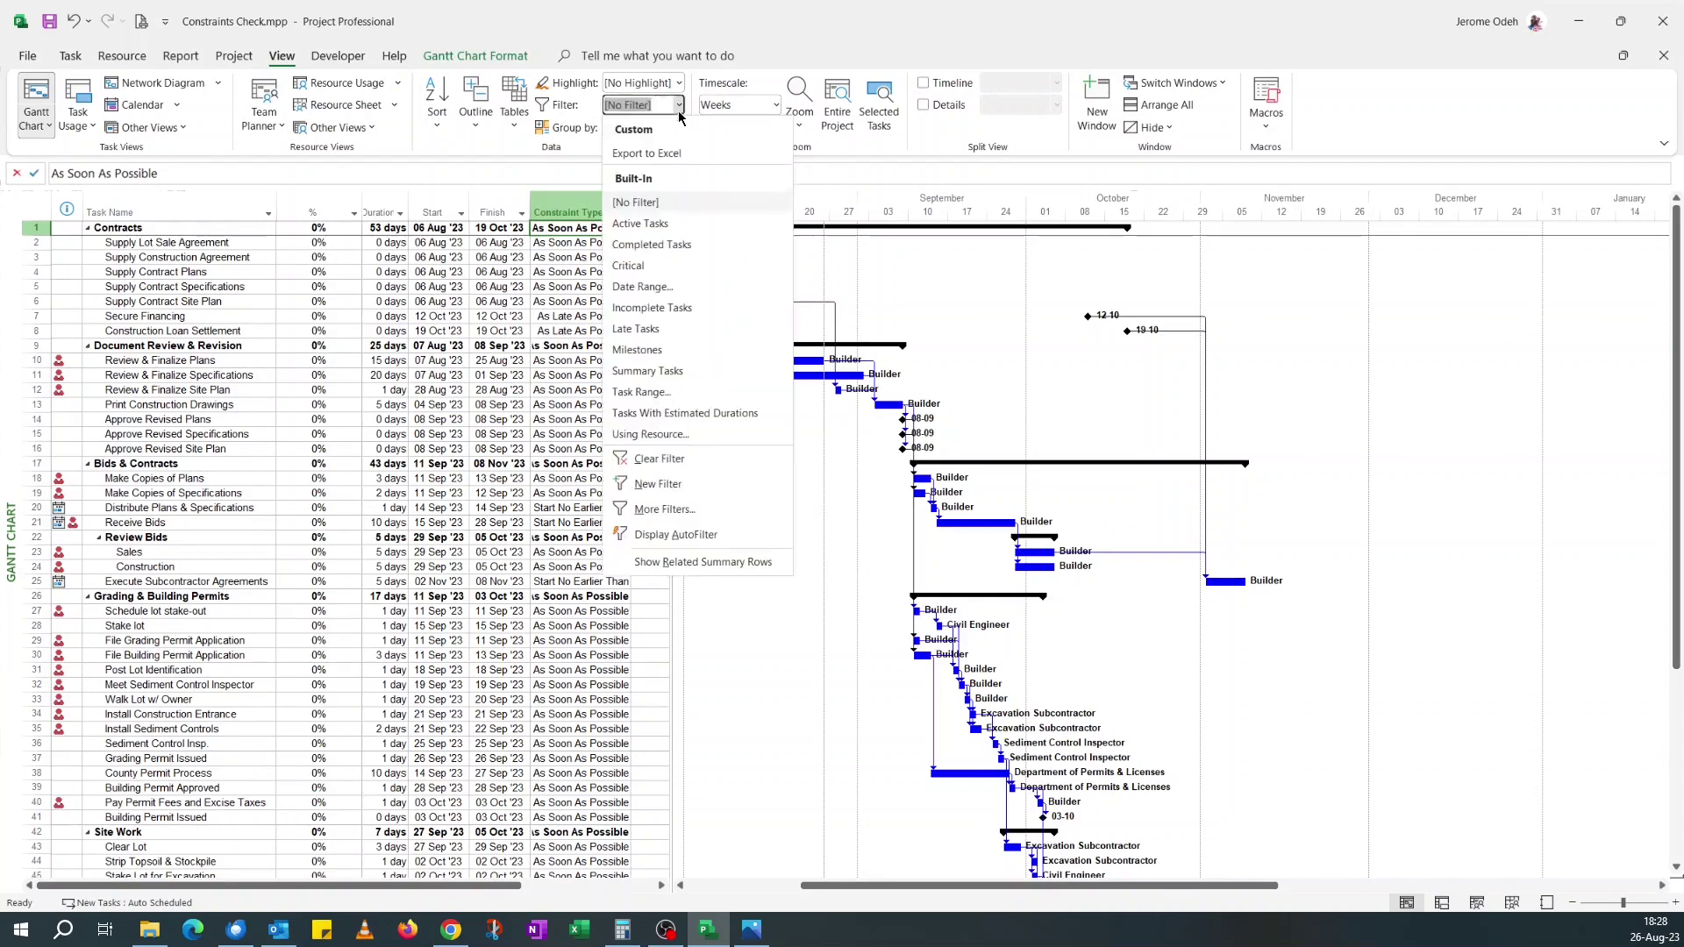
pyautogui.click(692, 484)
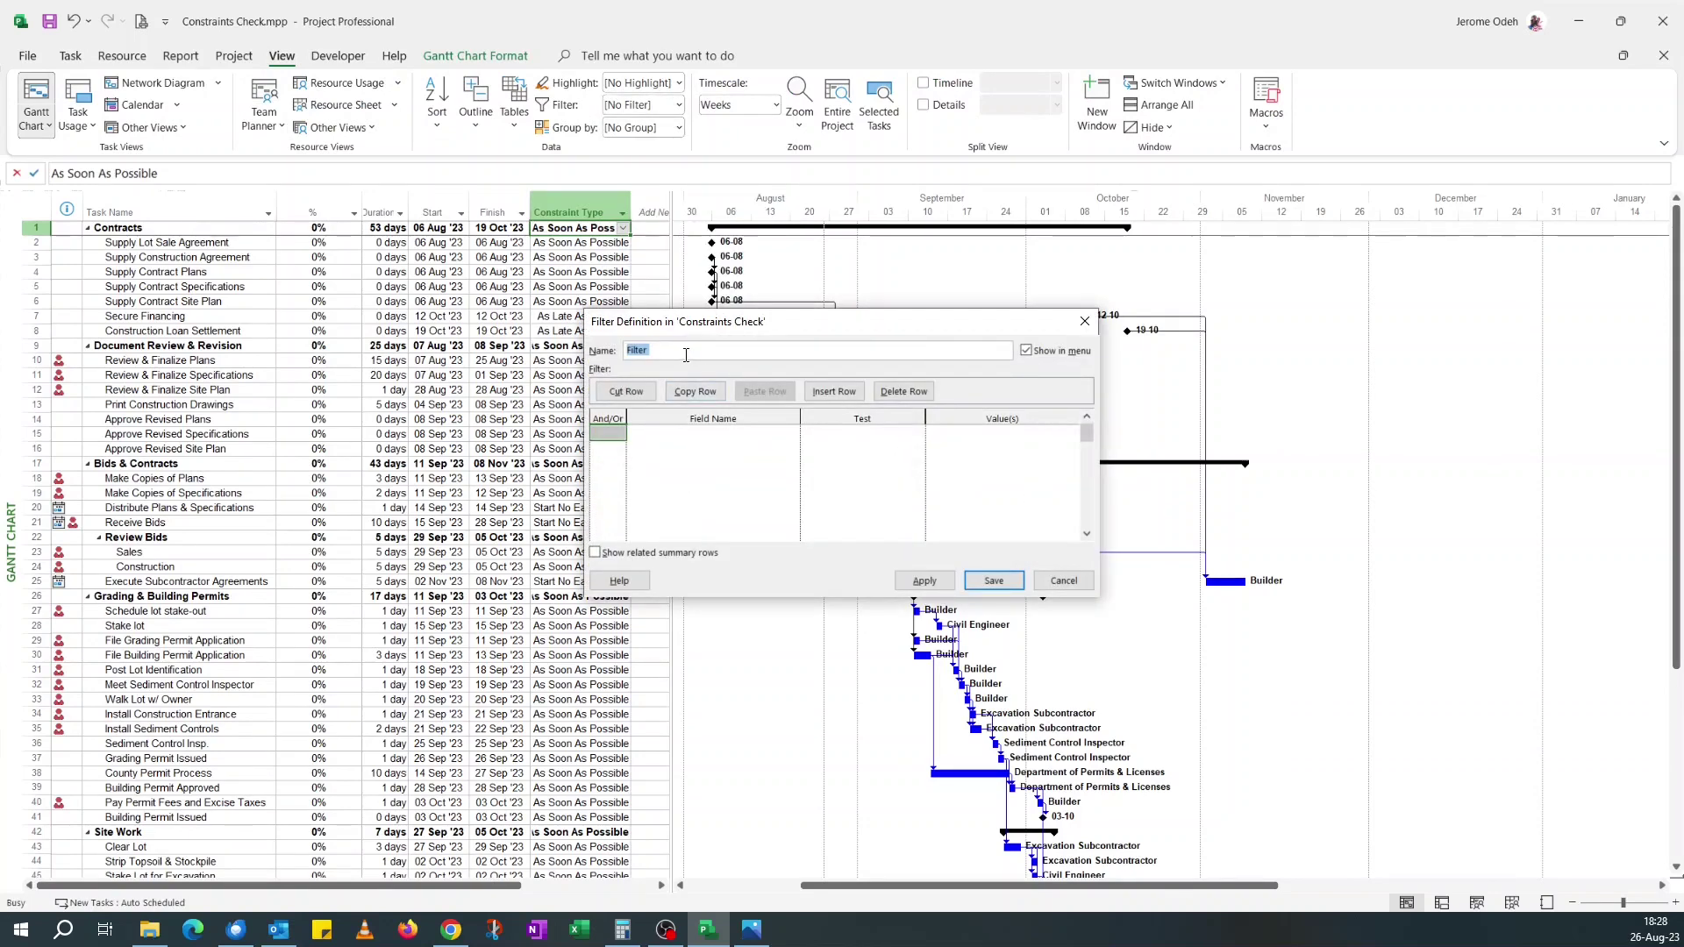
pyautogui.write('1')
pyautogui.write('. Constraints Check')
# Set the filter rule to Constraint Type with the test does not equal
pyautogui.click(712, 432)
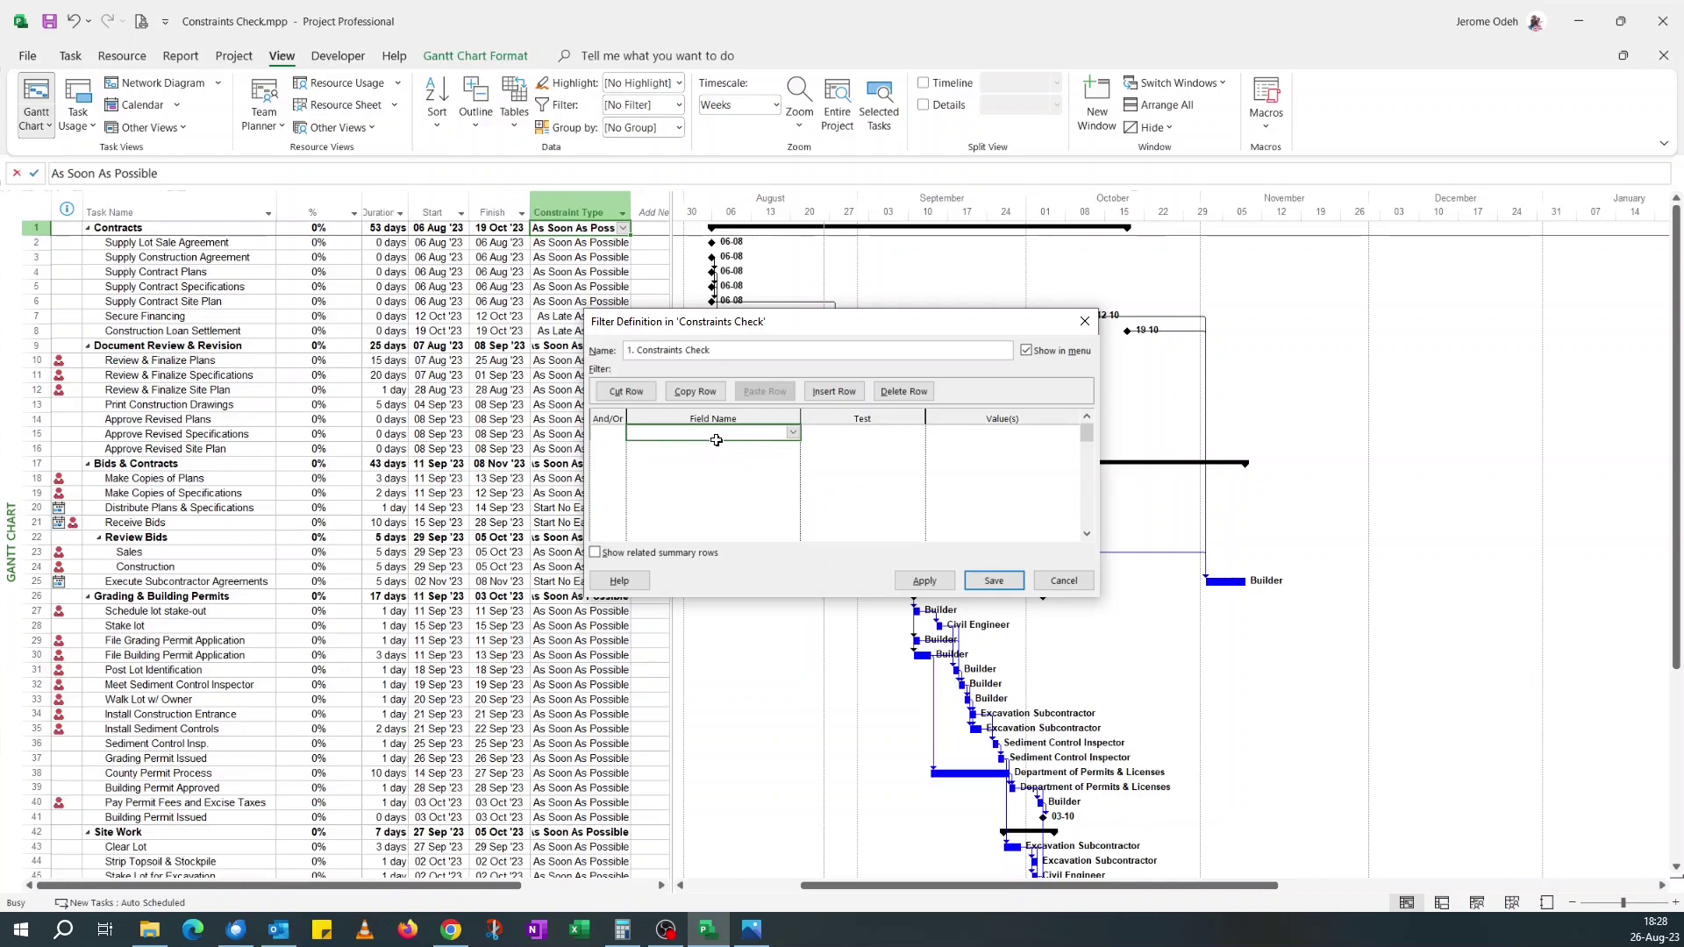
pyautogui.write('Constraint Date')
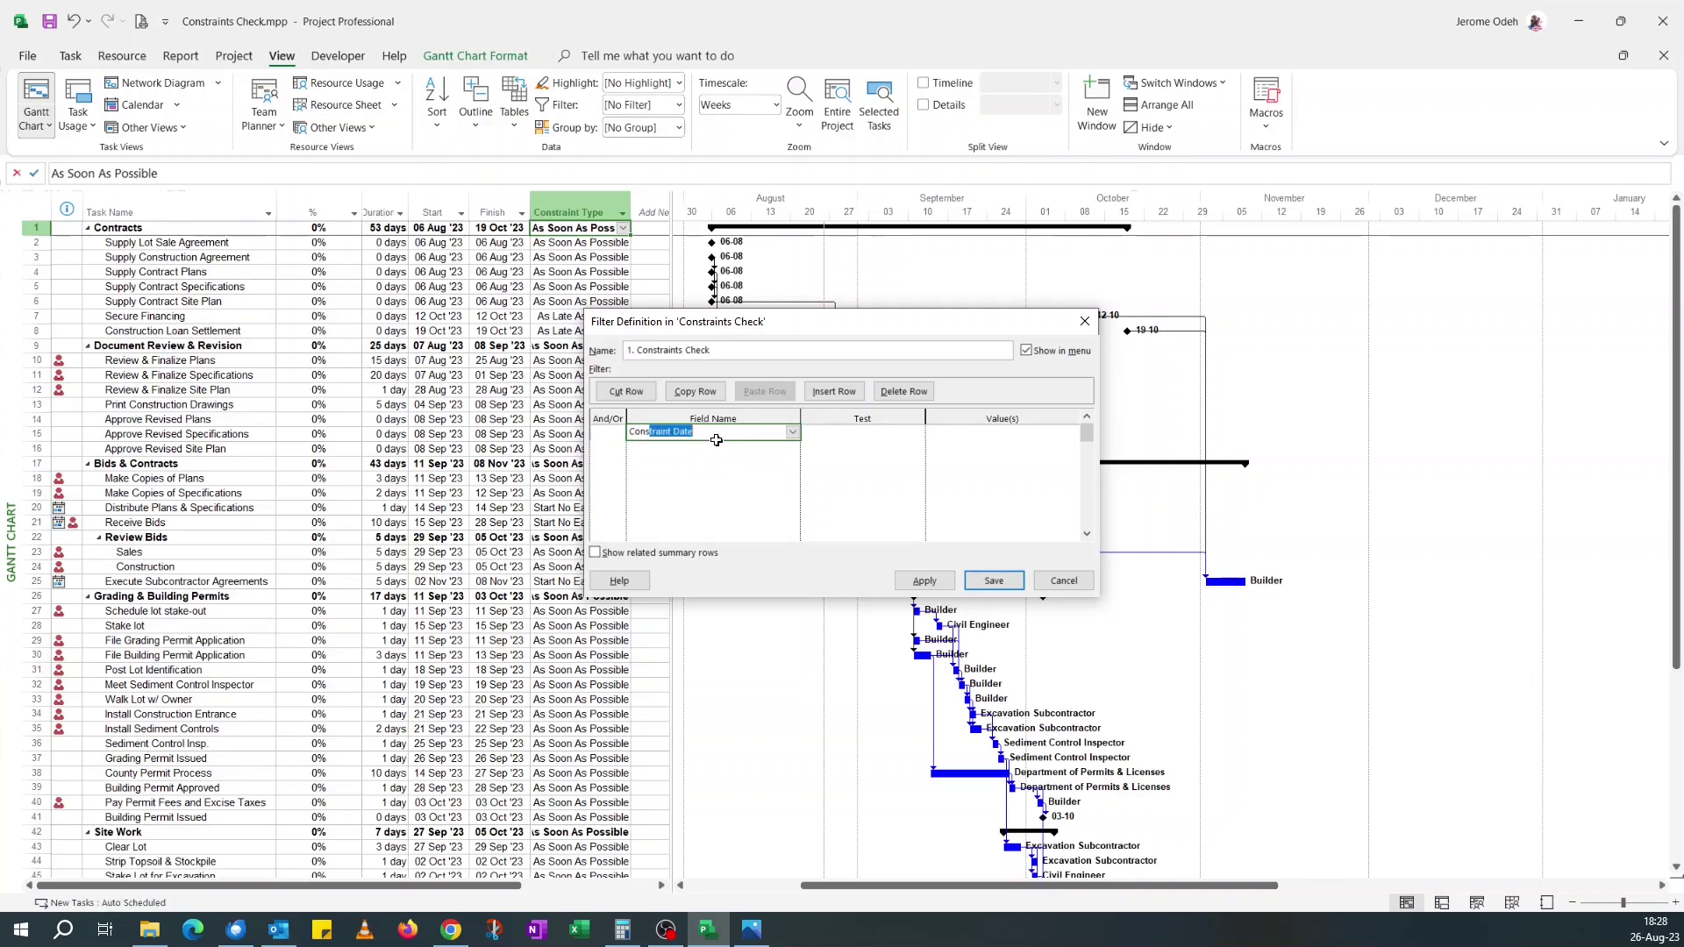
pyautogui.click(792, 433)
pyautogui.click(702, 459)
pyautogui.click(878, 432)
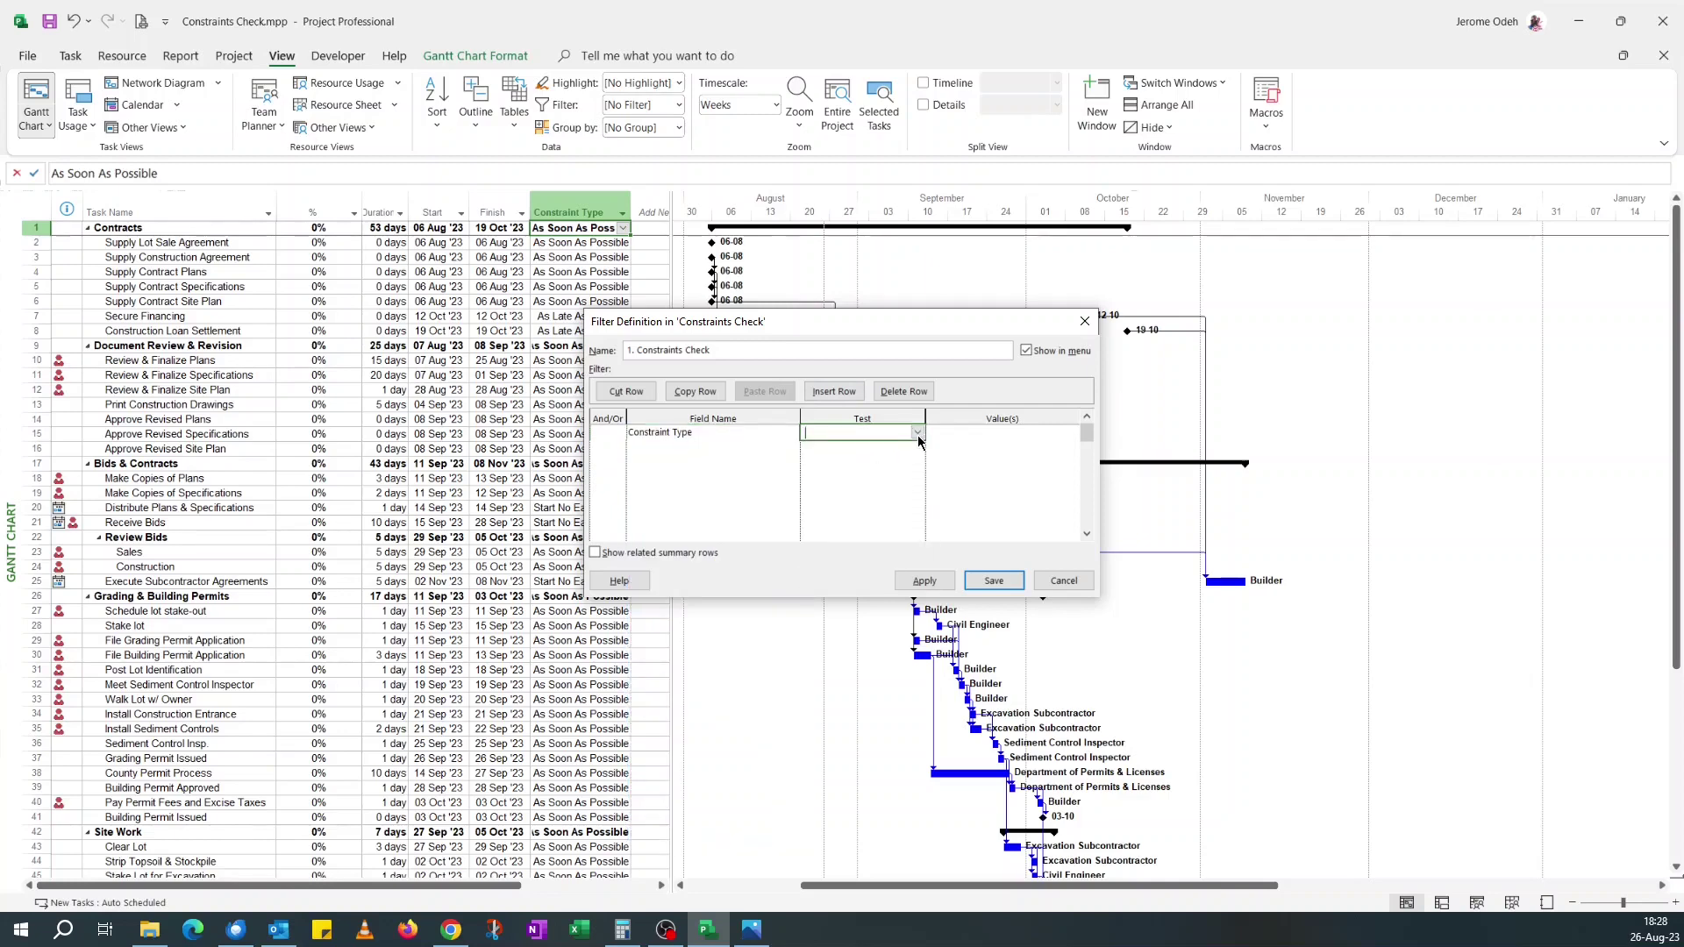
pyautogui.click(918, 433)
pyautogui.click(877, 446)
pyautogui.click(965, 433)
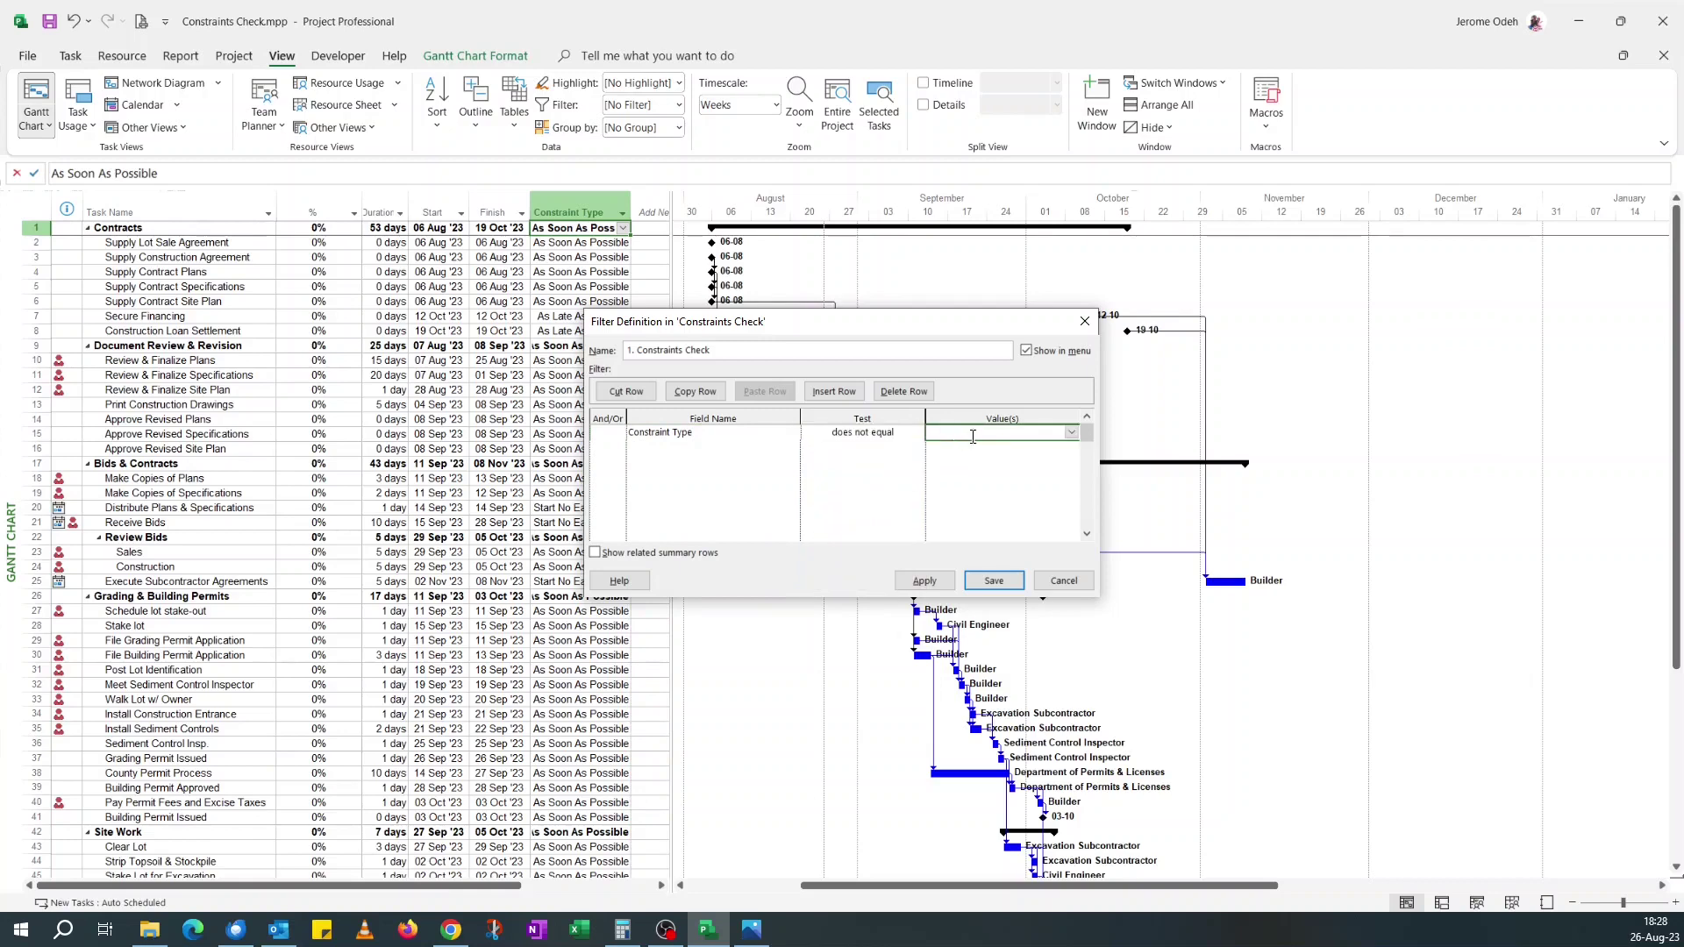
# Set the rule's value to As Soon As Possible and save the filter
pyautogui.click(1071, 433)
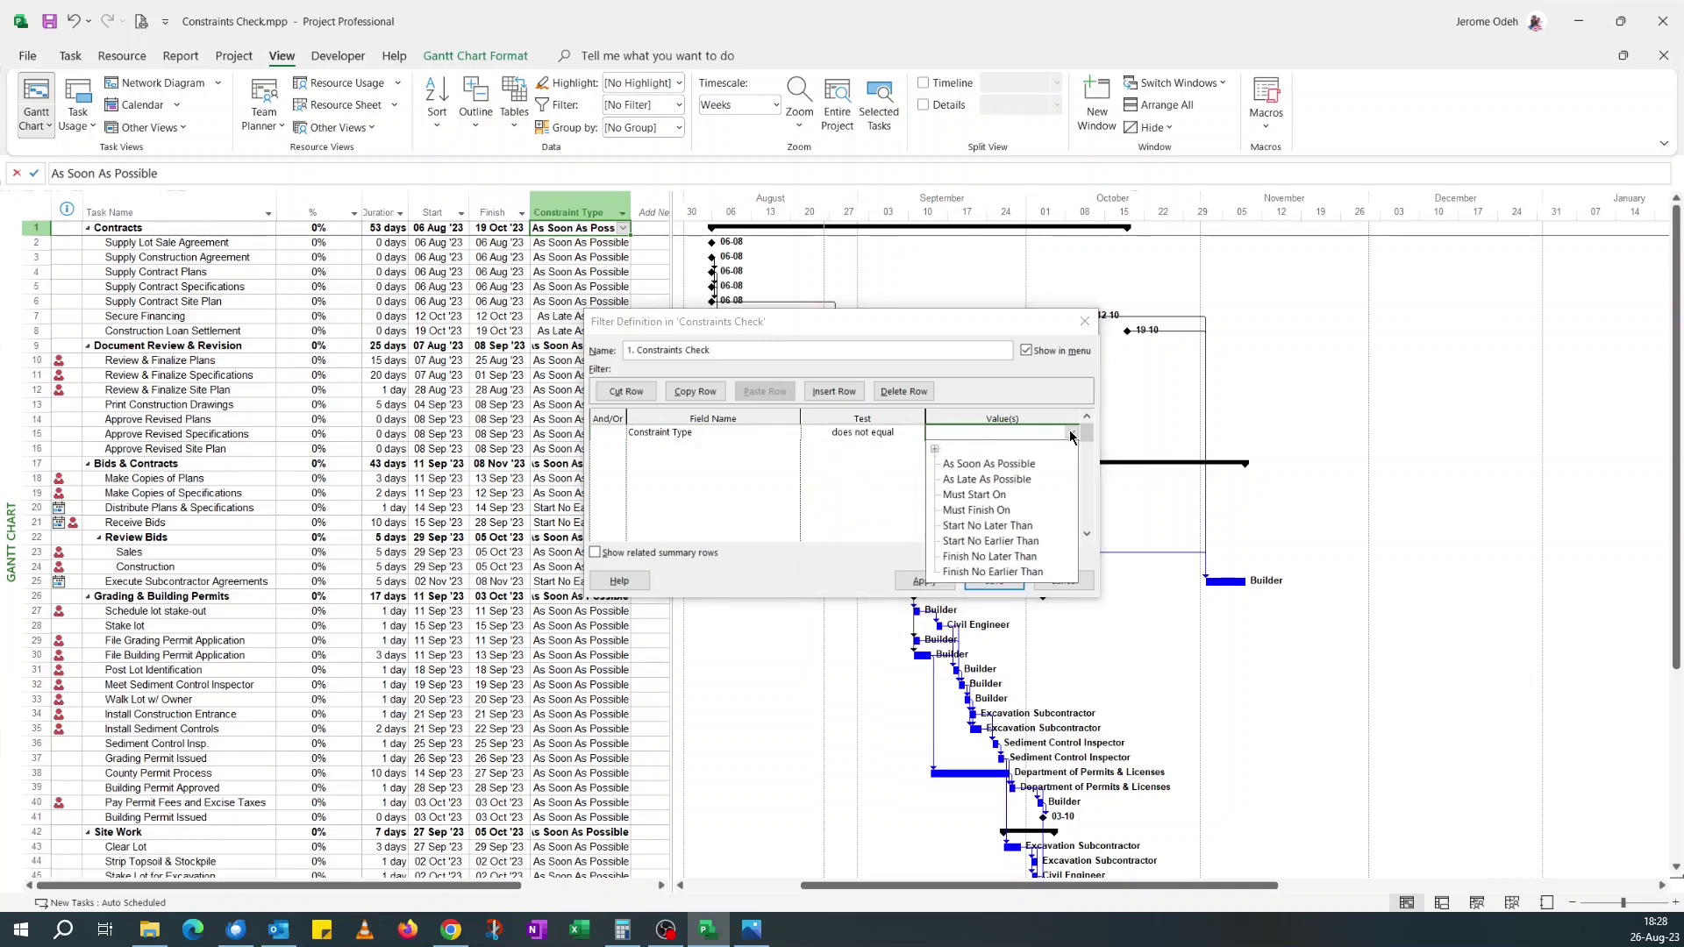
pyautogui.click(1000, 464)
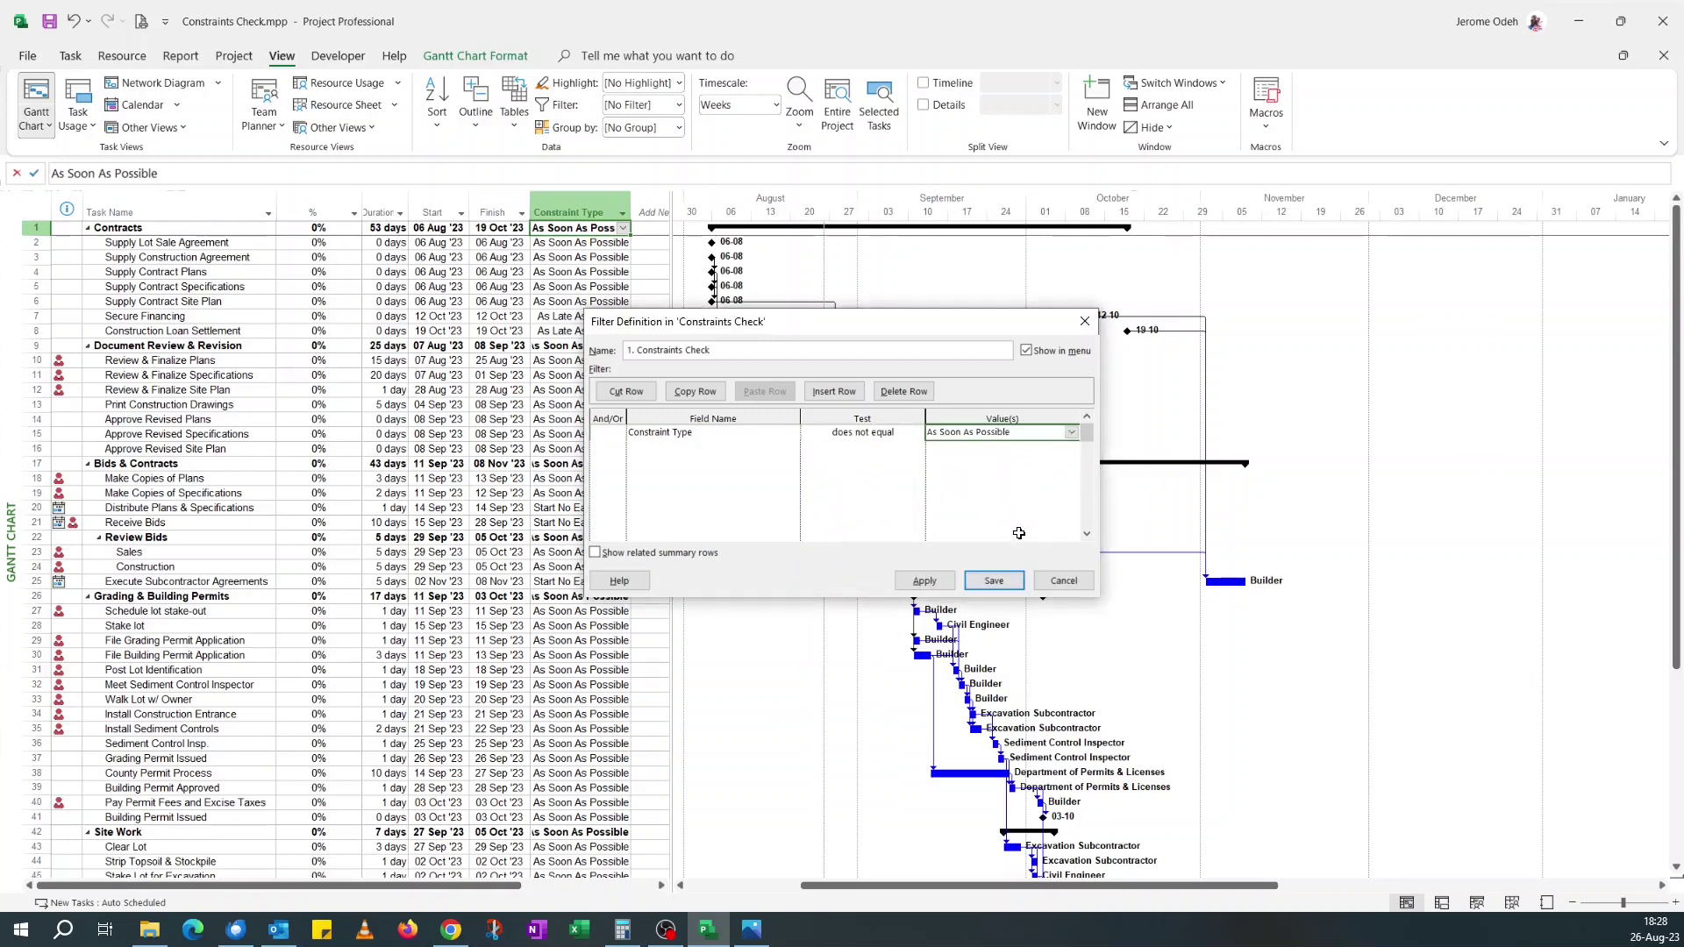
pyautogui.click(998, 581)
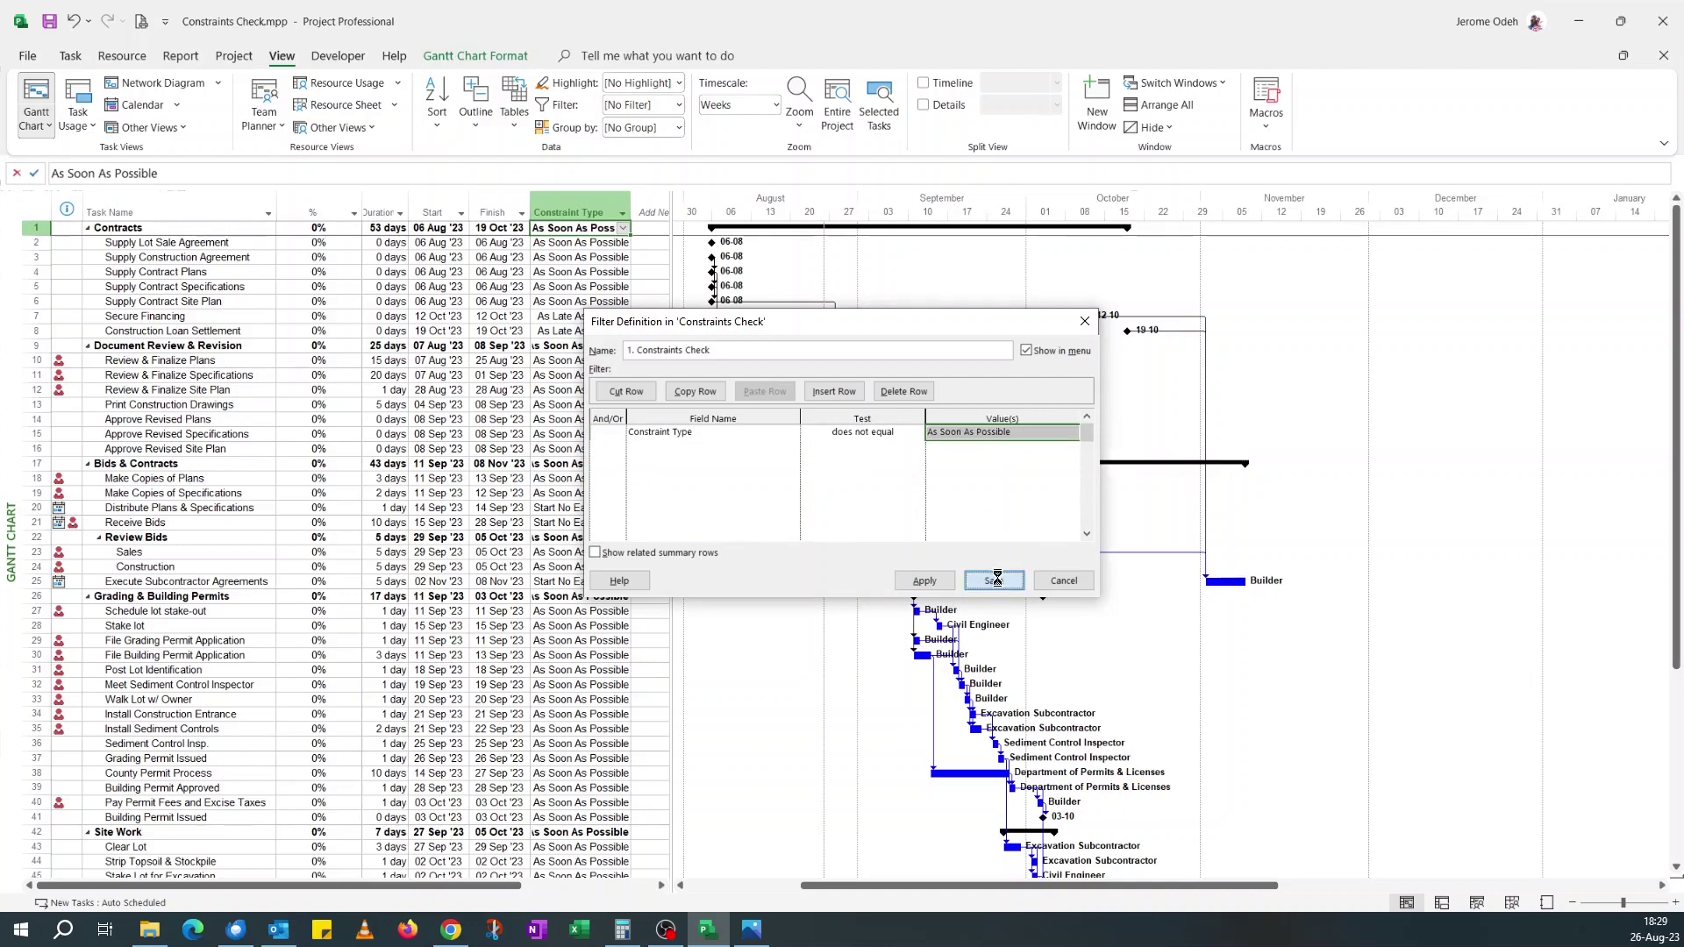
pyautogui.click(995, 581)
# Apply the 1. Constraints Check filter to the task list
pyautogui.click(521, 387)
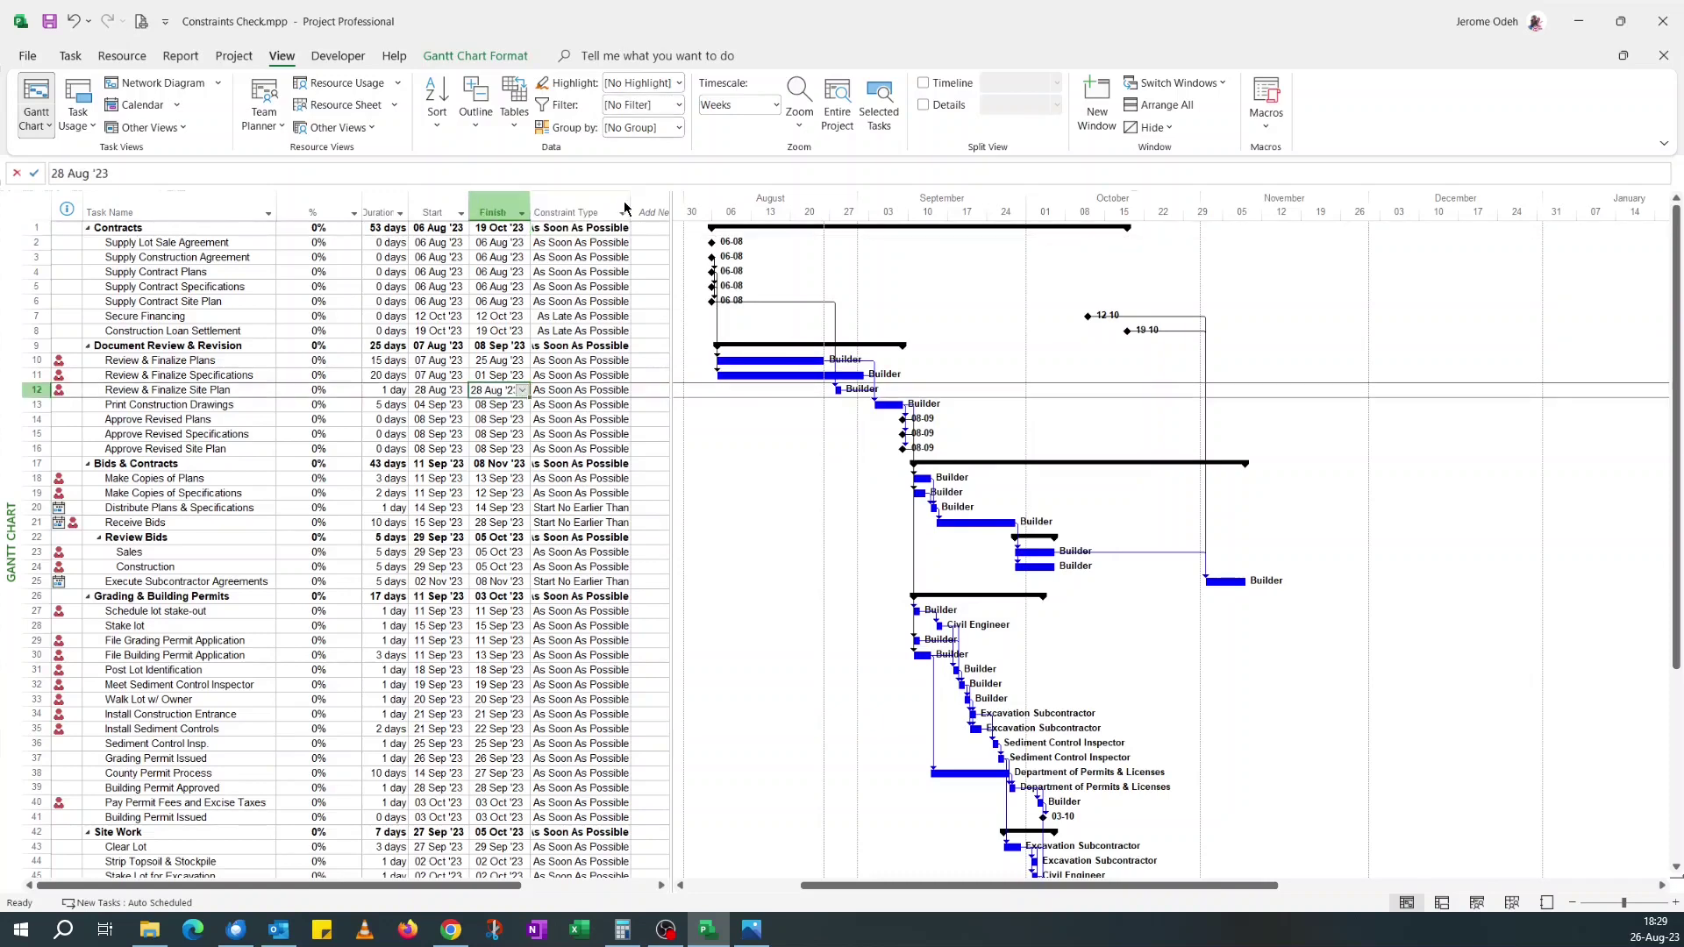
pyautogui.click(679, 105)
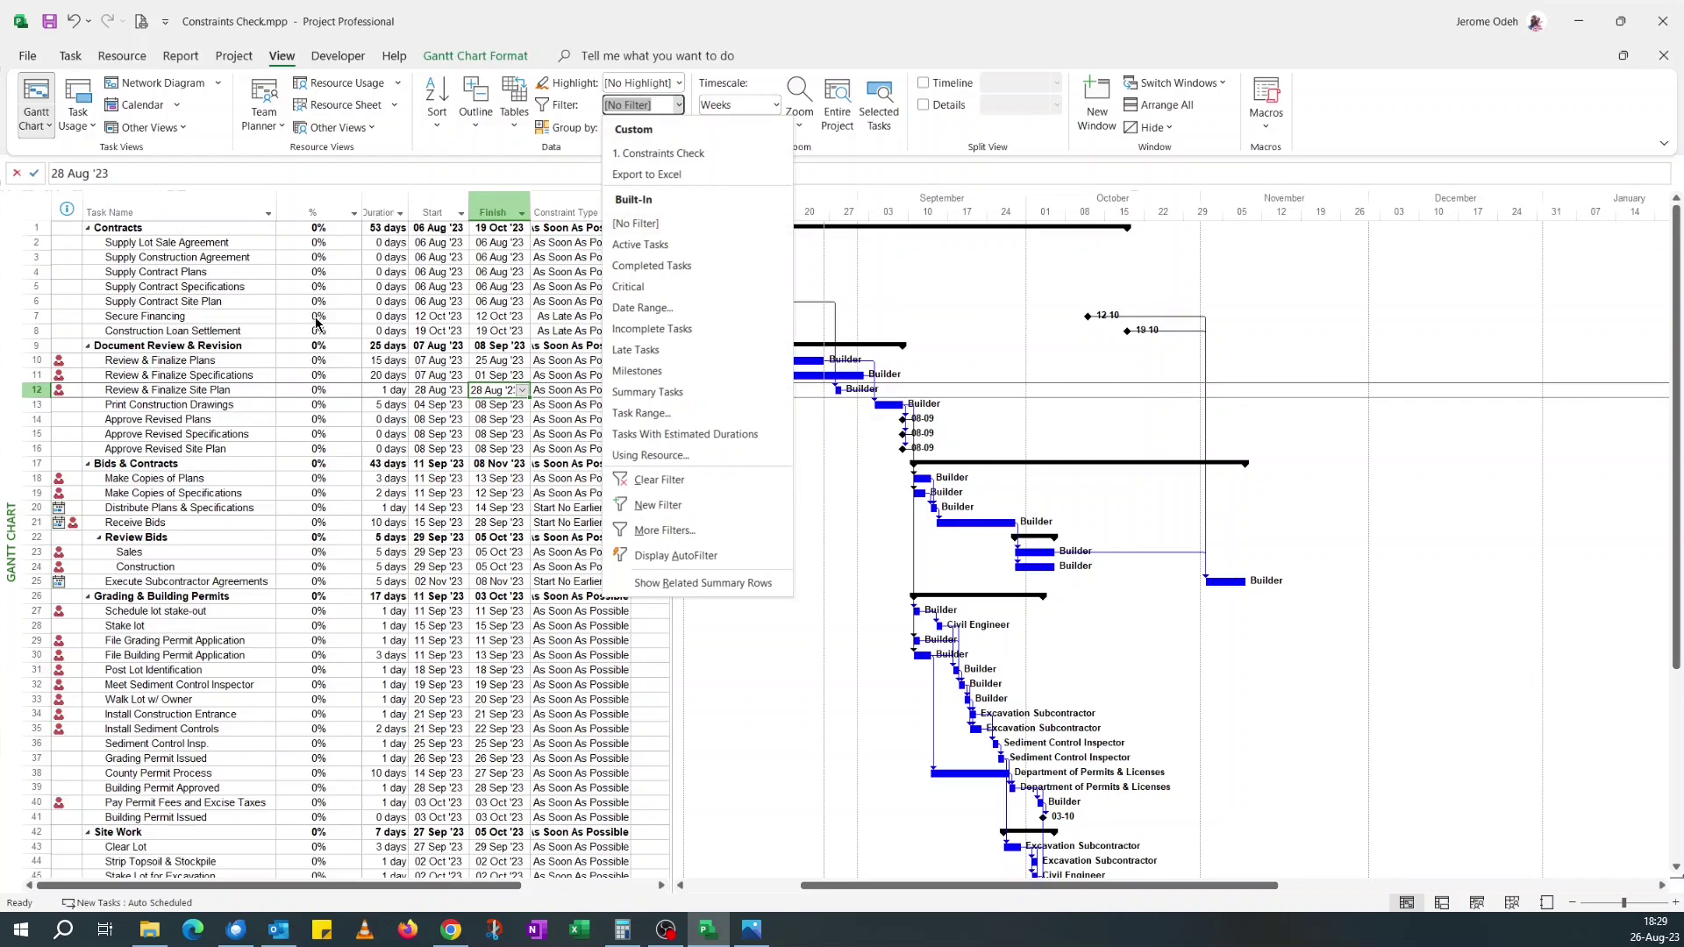
pyautogui.click(258, 316)
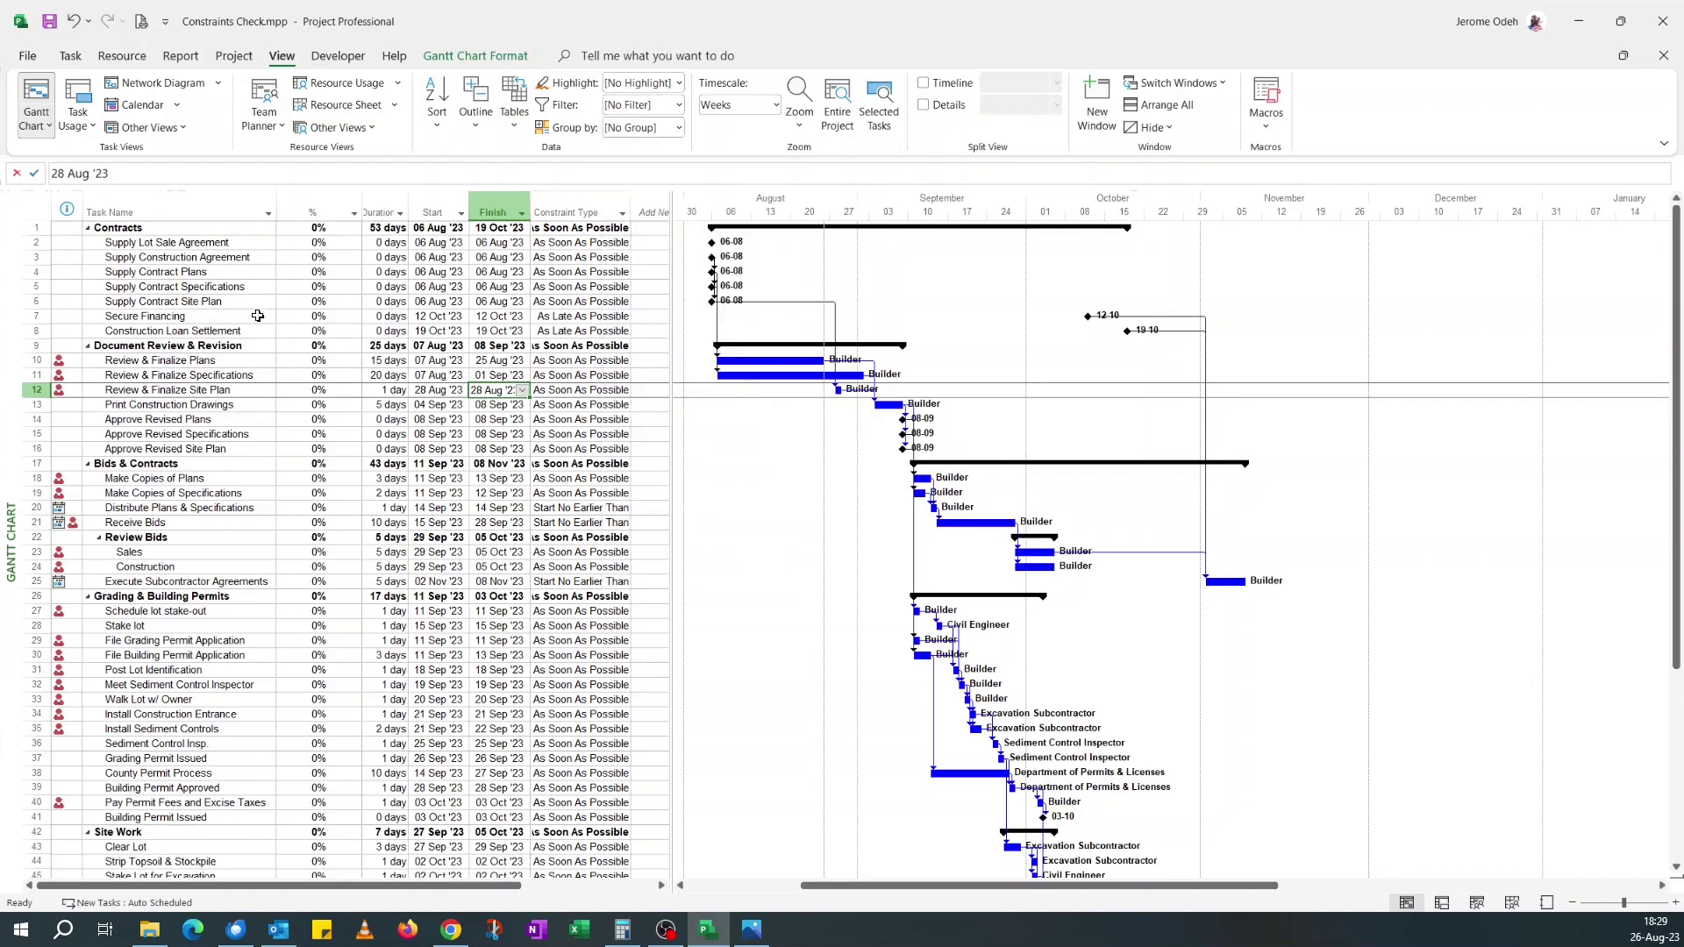
pyautogui.click(681, 105)
pyautogui.click(670, 156)
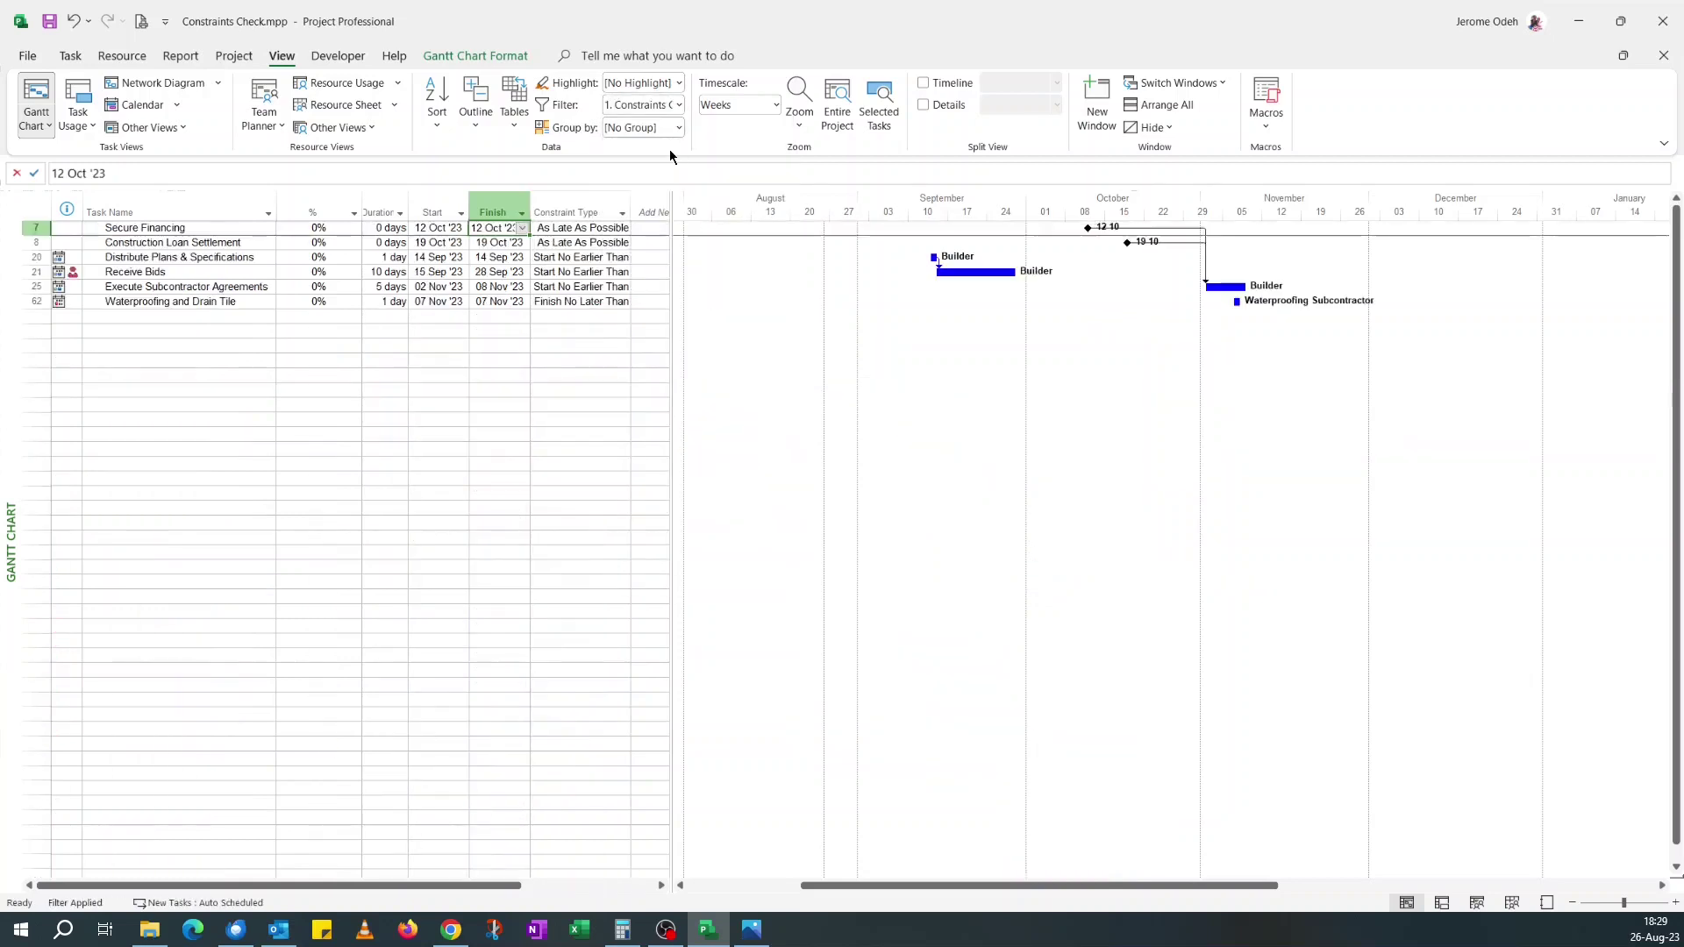
# Hide the Constraint Type column, widen the Gantt chart, and switch to No Filter
pyautogui.rightClick(561, 209)
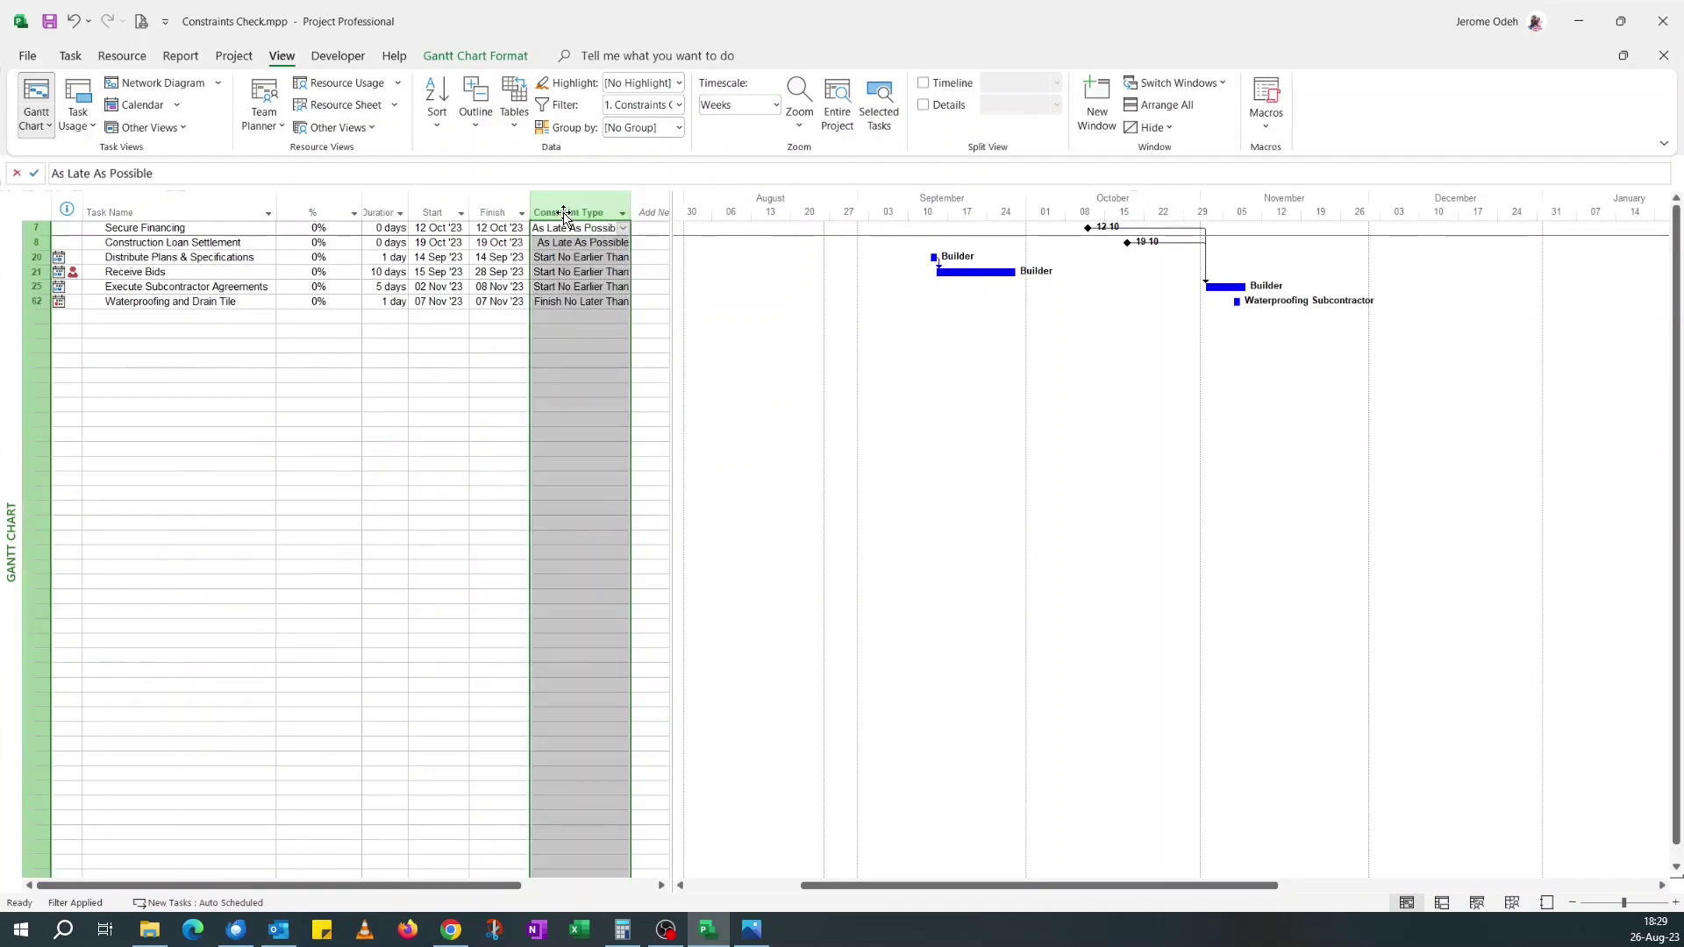
pyautogui.rightClick(563, 213)
pyautogui.click(626, 383)
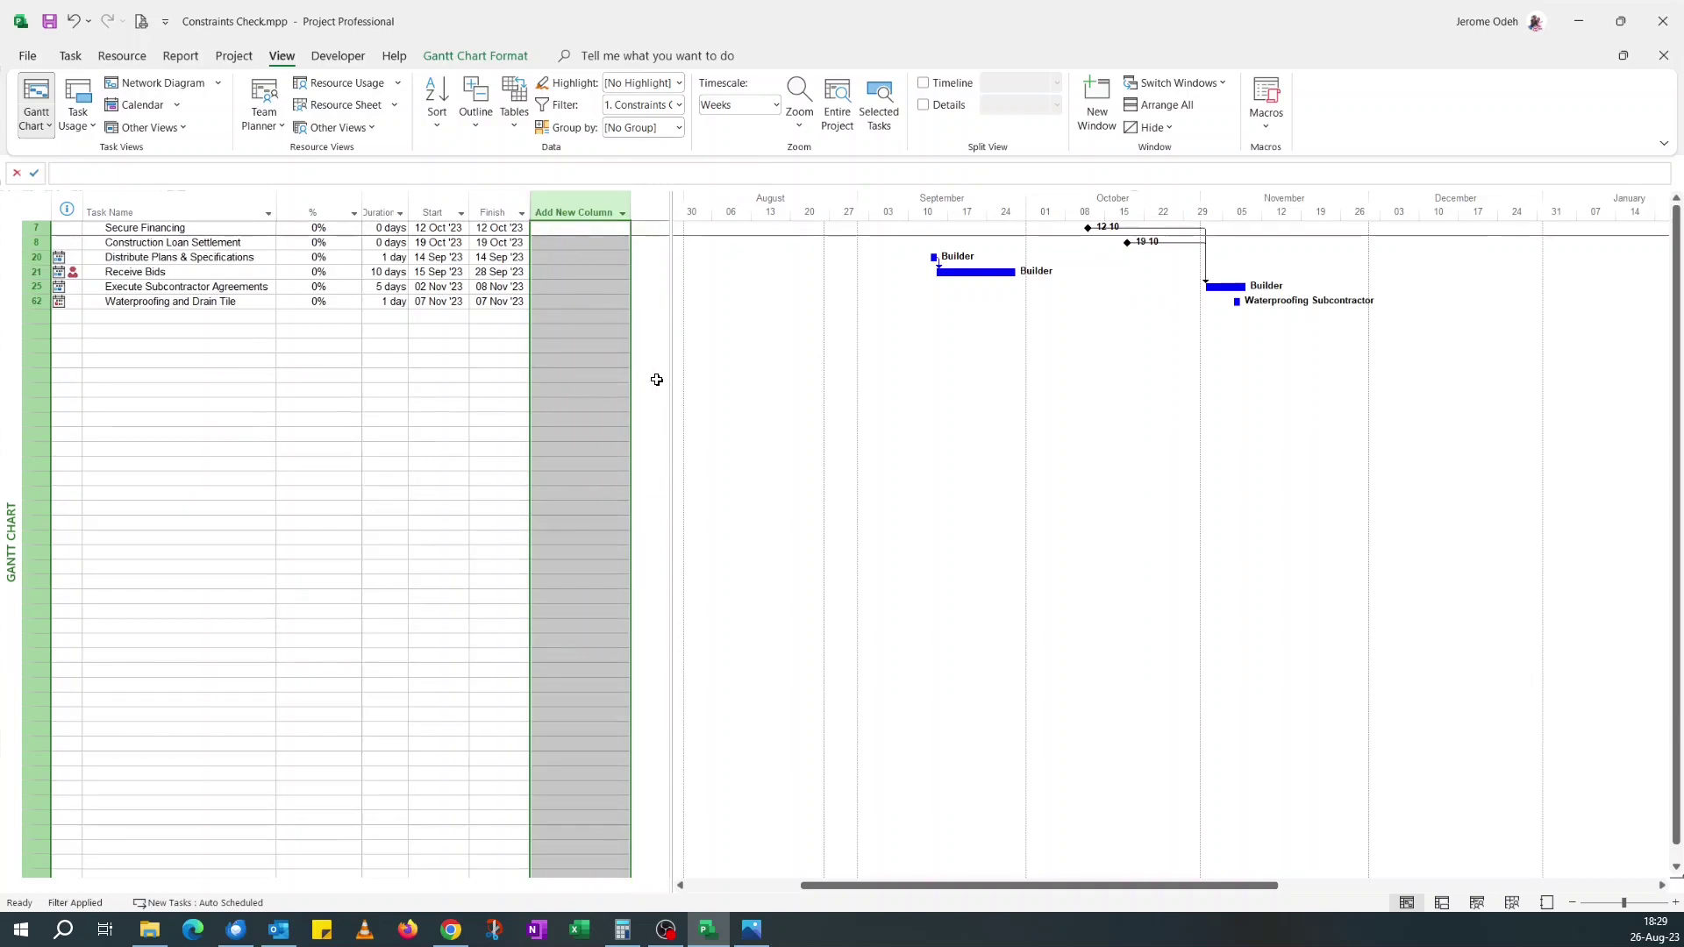
pyautogui.moveTo(669, 376); pyautogui.dragTo(533, 384)
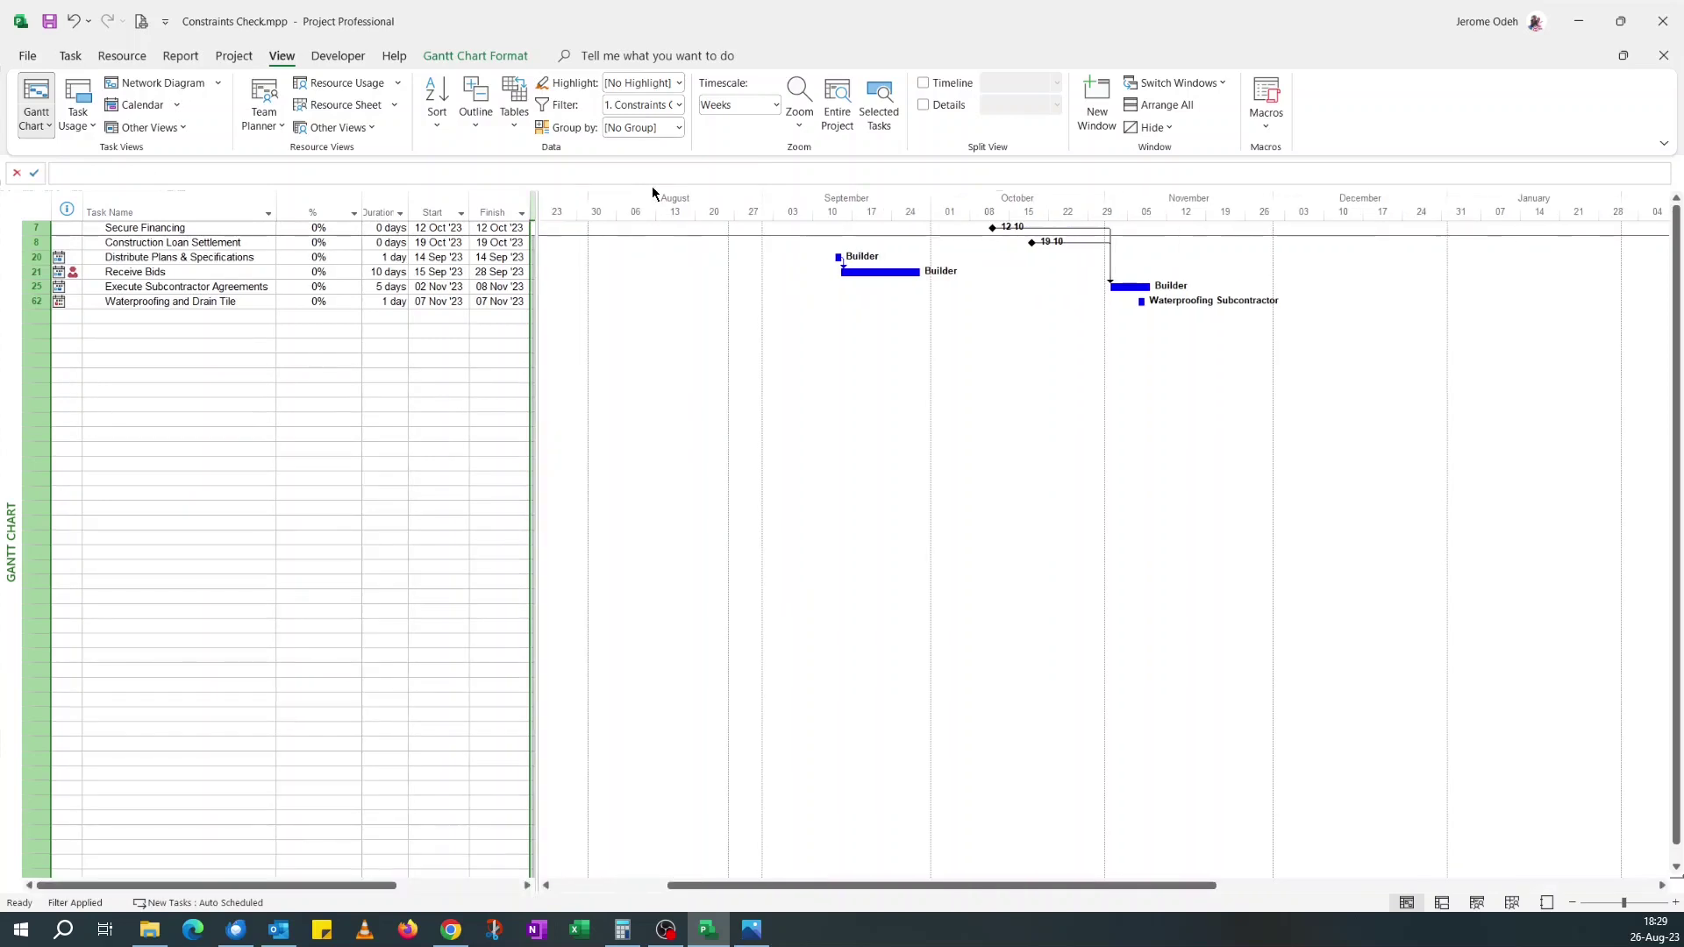
pyautogui.click(679, 106)
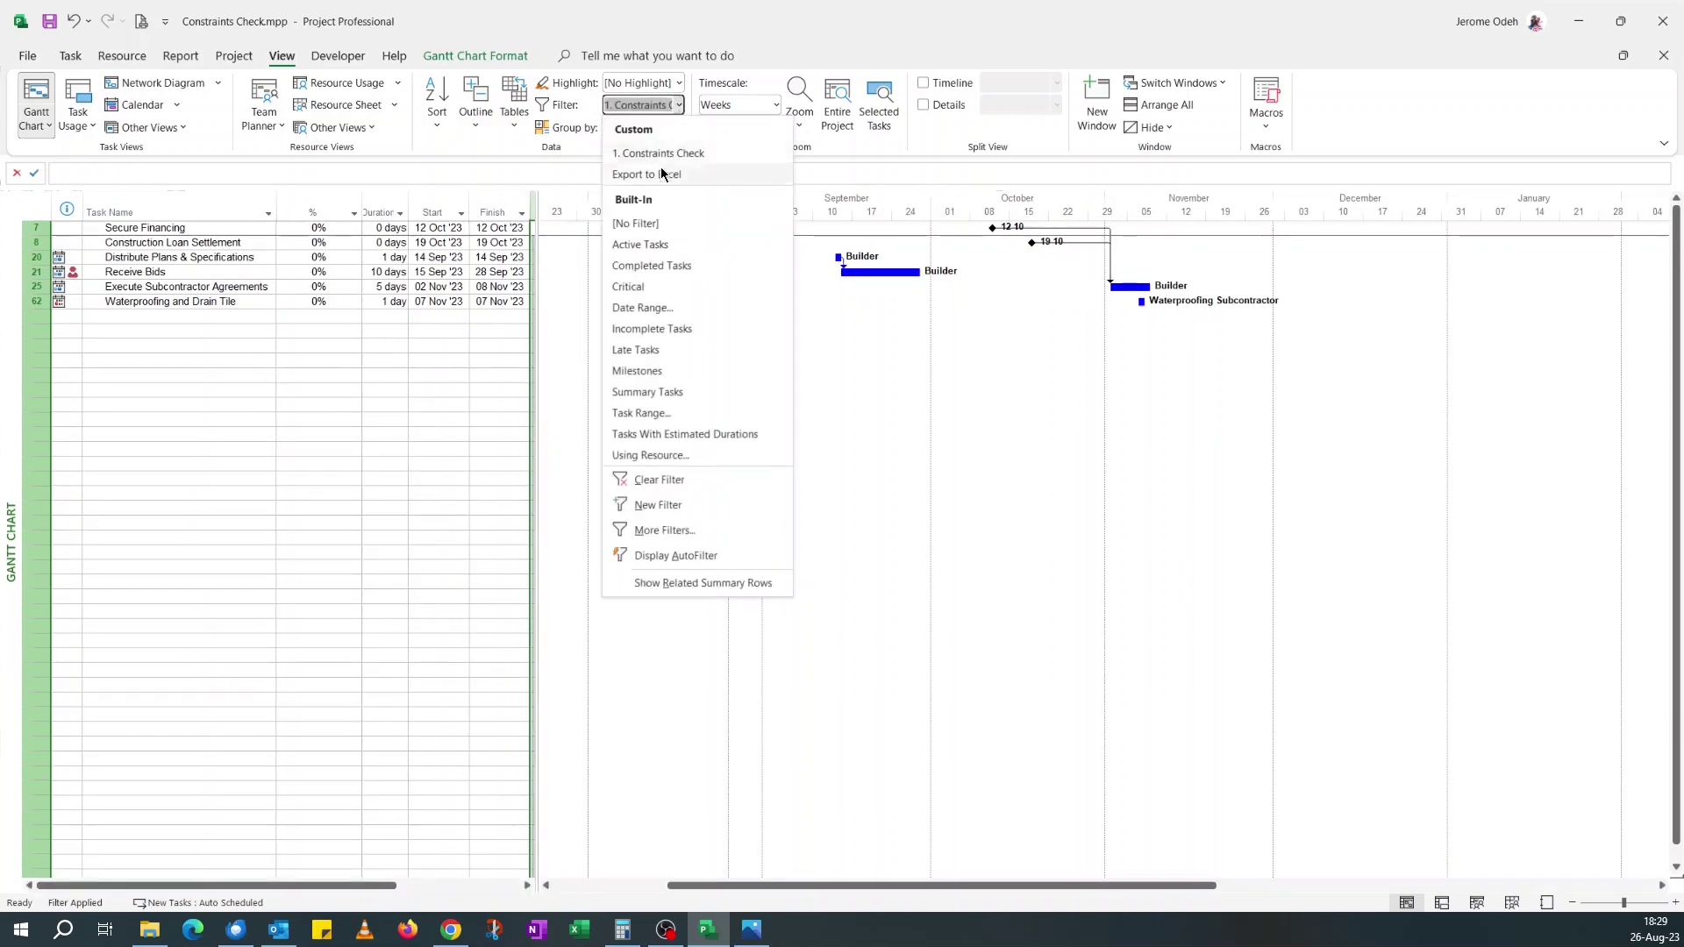
pyautogui.click(654, 223)
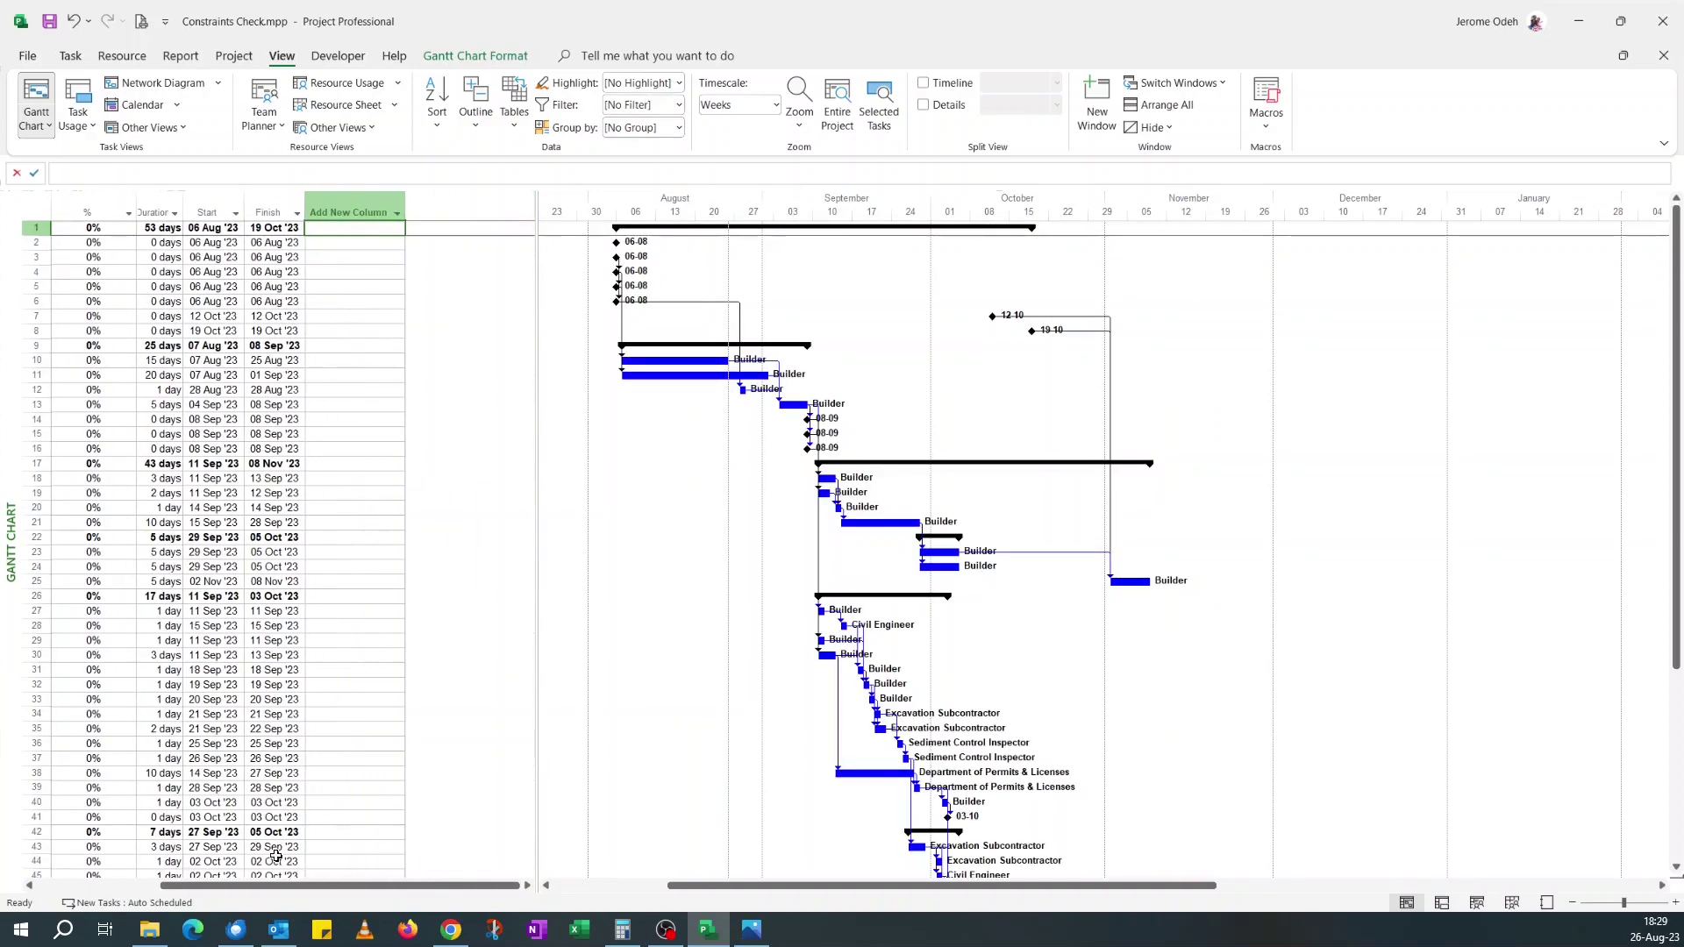
# Select a task and reapply the 1. Constraints Check filter
pyautogui.moveTo(280, 888); pyautogui.dragTo(158, 888)
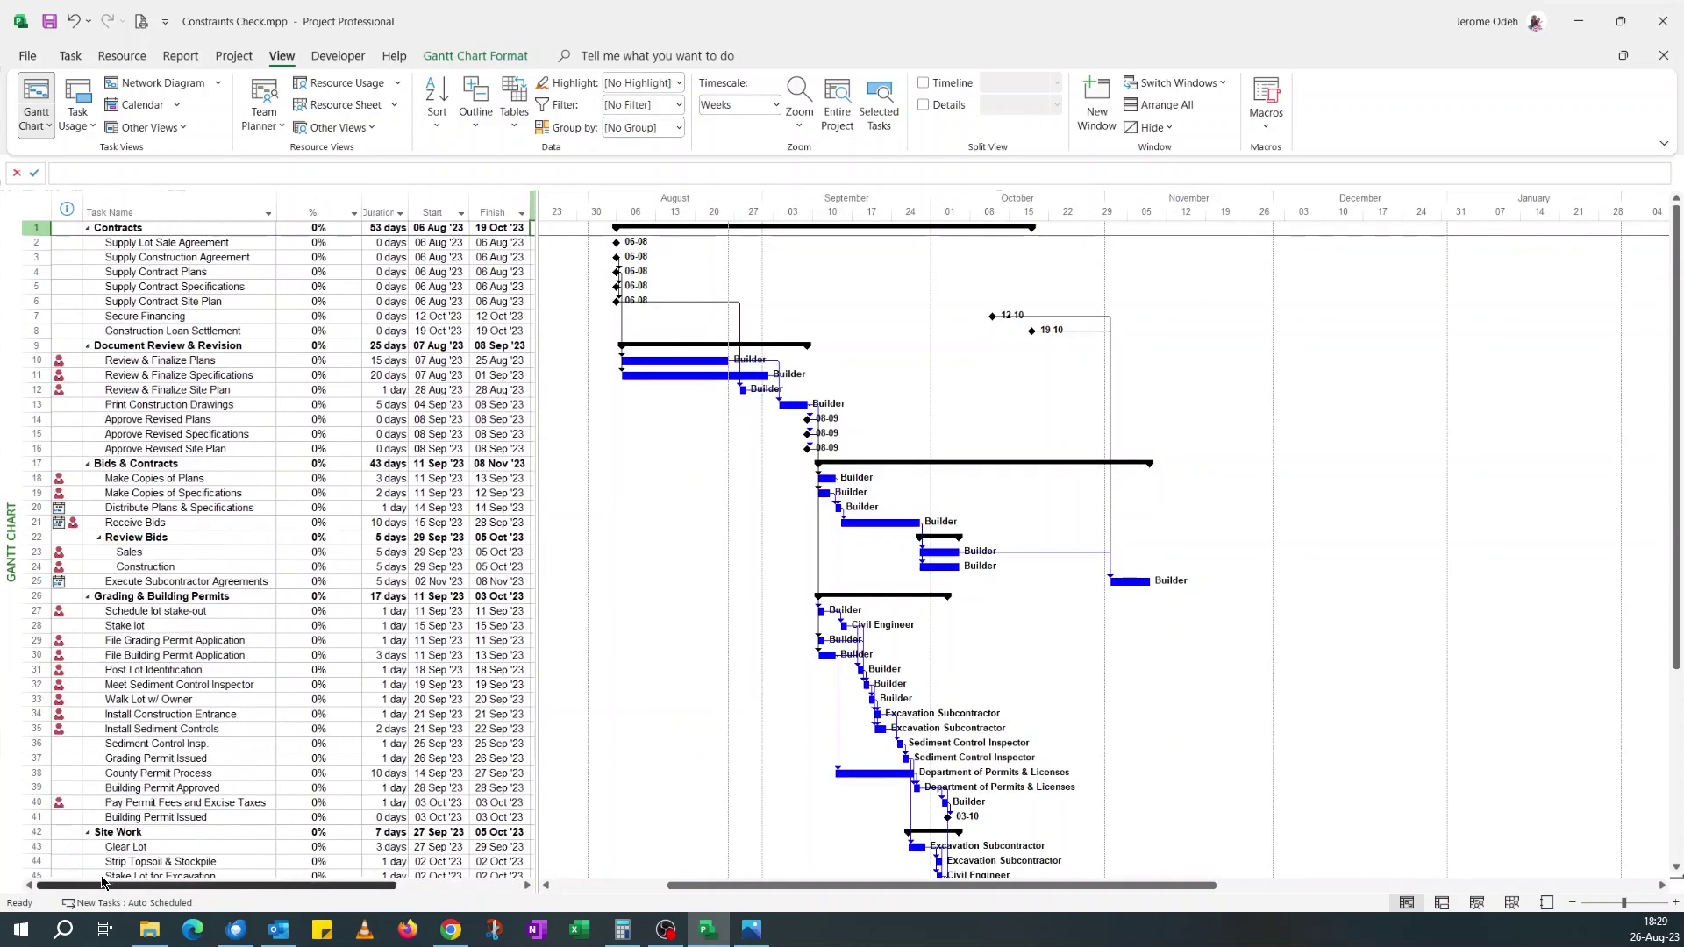
pyautogui.click(158, 254)
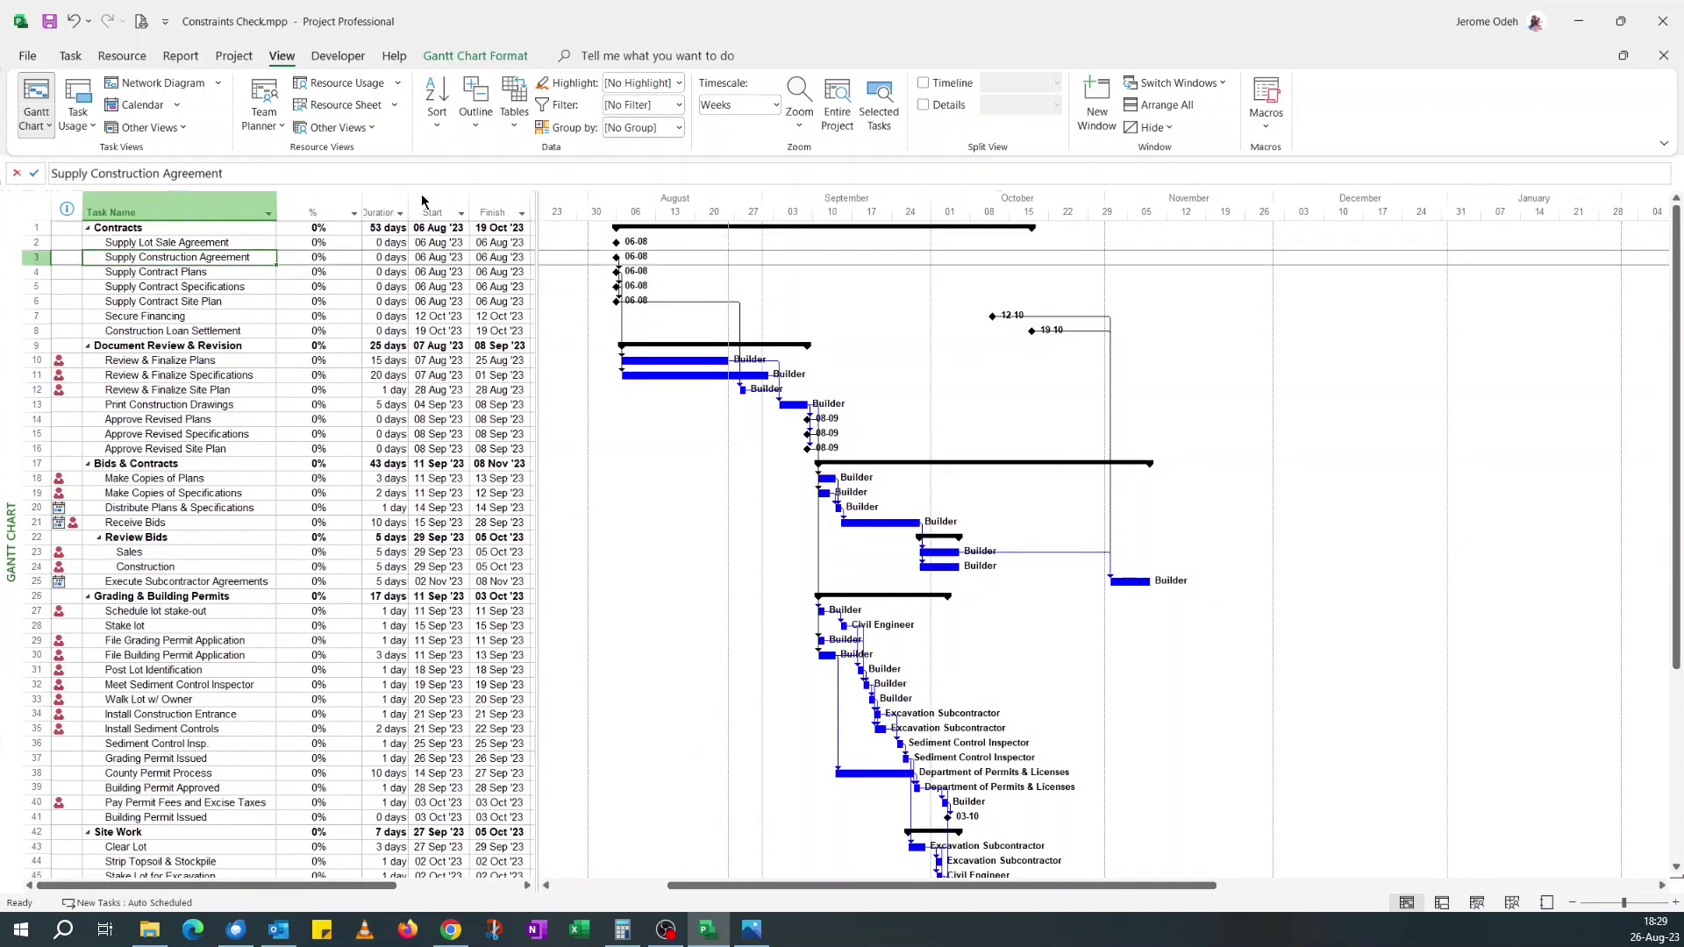
pyautogui.click(679, 104)
pyautogui.click(675, 155)
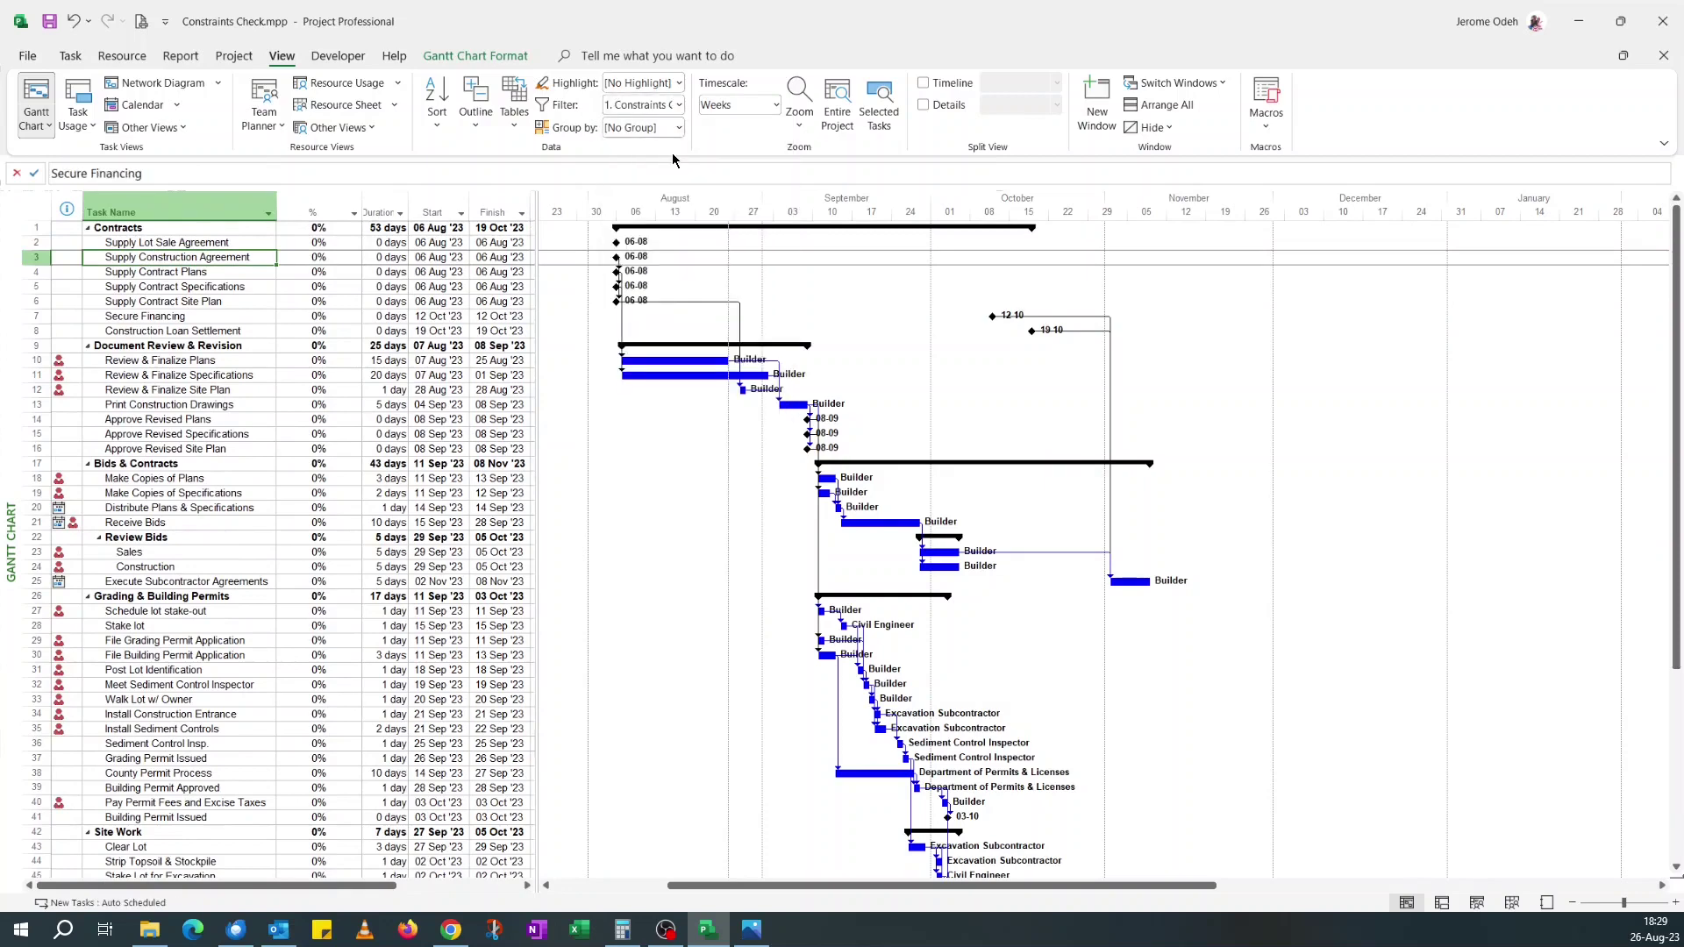